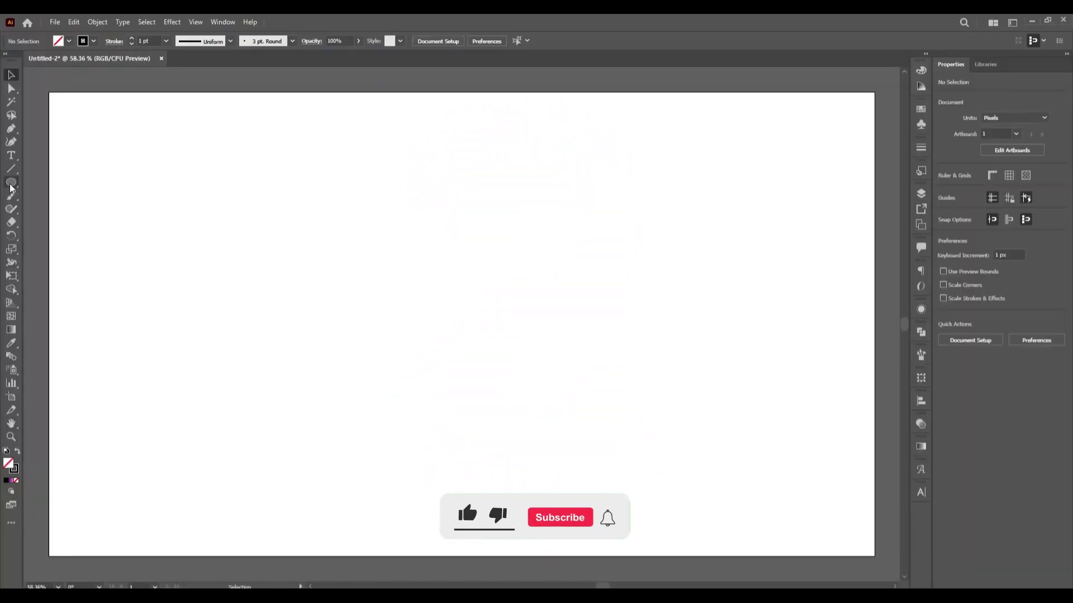
# Draw a 436 px circle outward from the artboard centre
pyautogui.press('l')
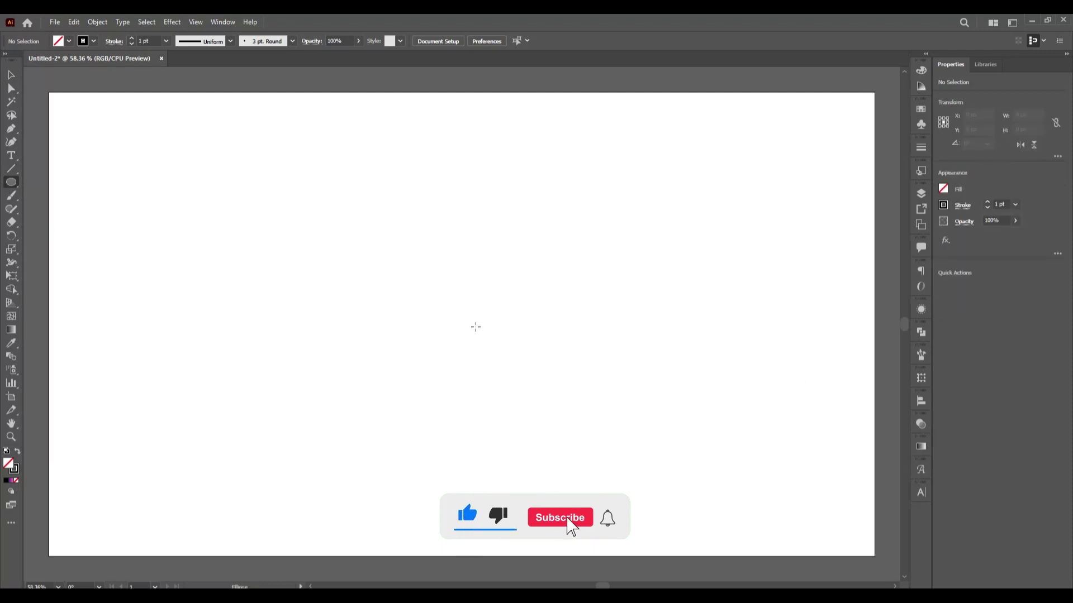
pyautogui.moveTo(470, 330); pyautogui.dragTo(522, 423)
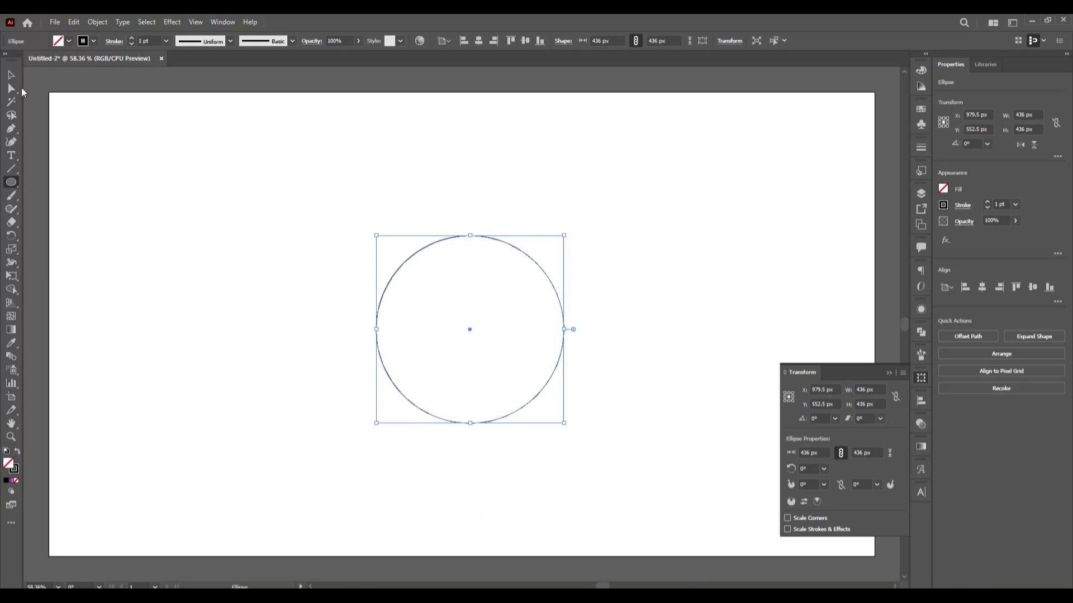
pyautogui.click(11, 75)
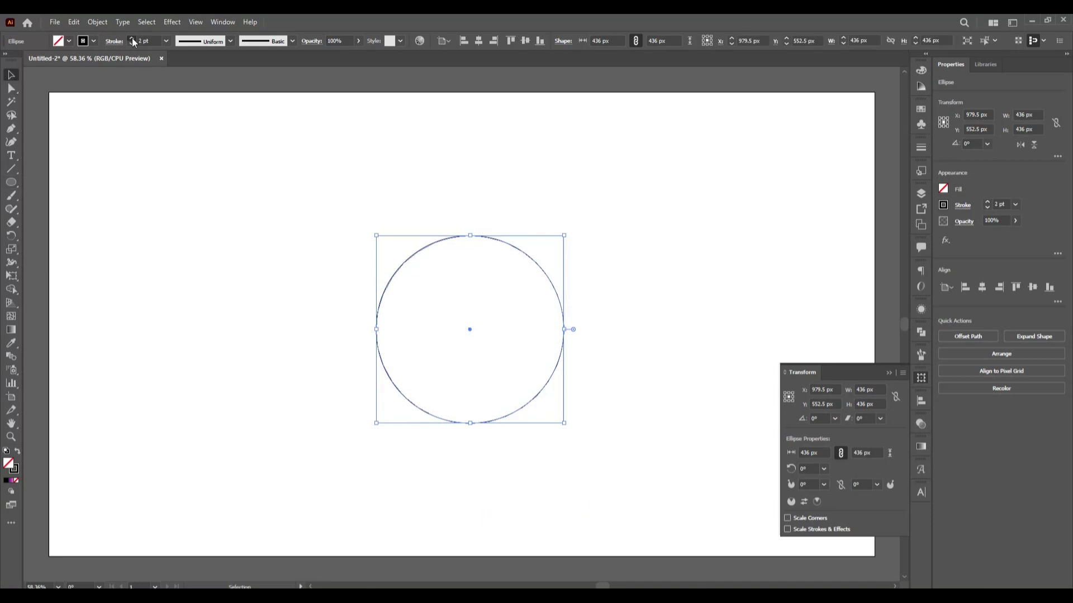
# Raise the circle's stroke weight step by step to 100 pt for a heavy black ring
pyautogui.click(132, 39)
pyautogui.click(132, 39)
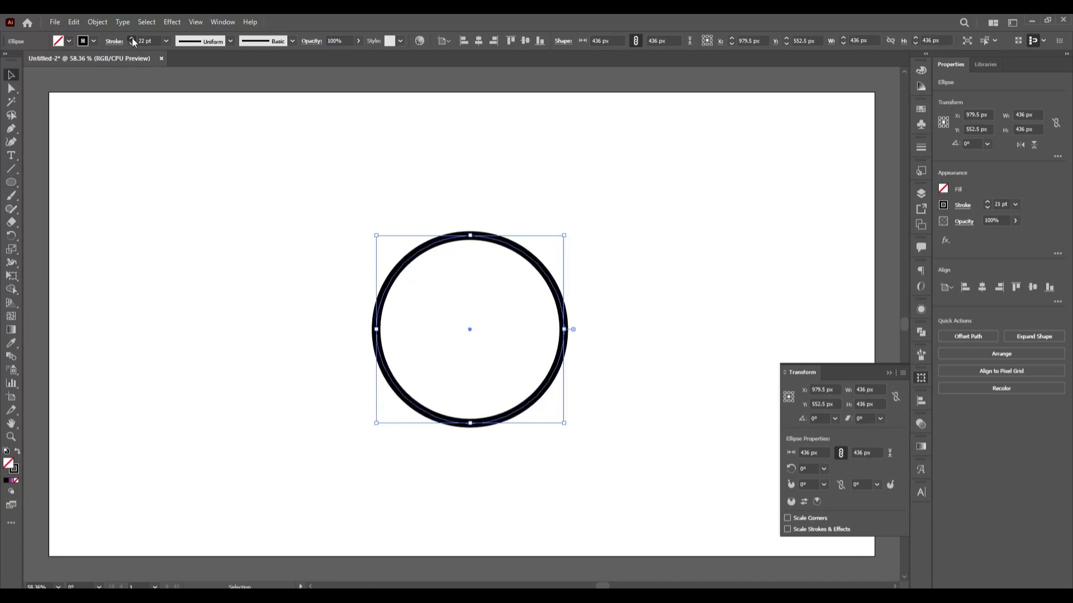
pyautogui.click(132, 39)
pyautogui.click(133, 39)
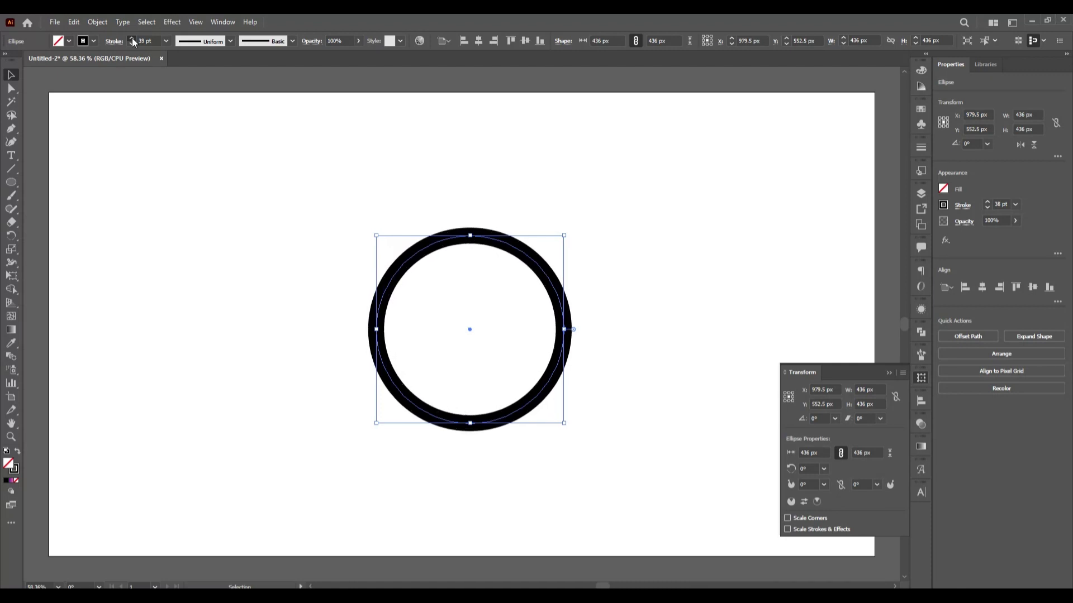
pyautogui.click(133, 40)
pyautogui.click(133, 39)
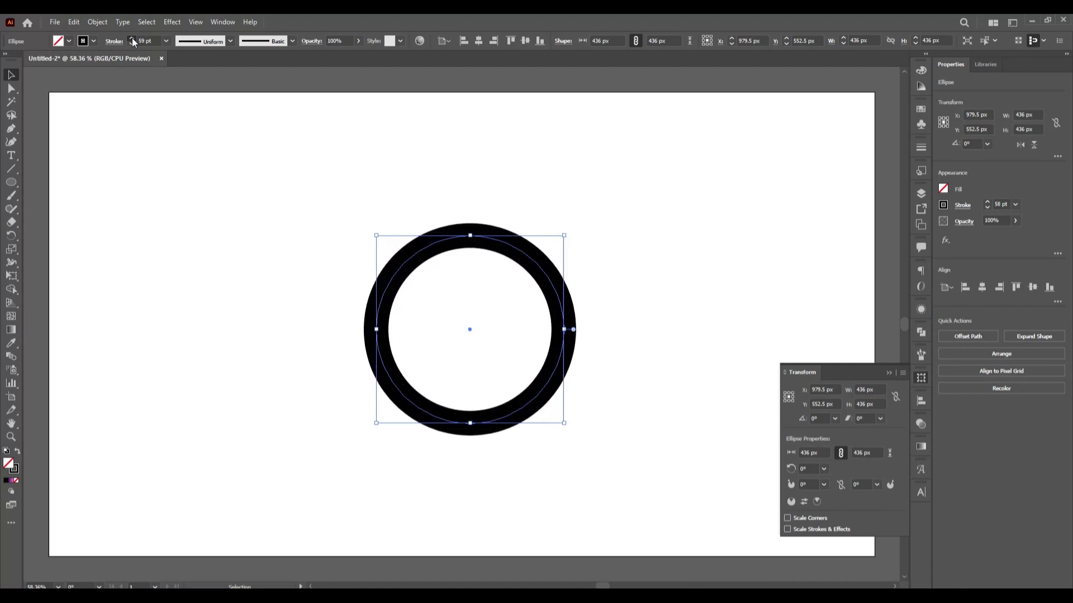
pyautogui.click(132, 39)
pyautogui.click(132, 39)
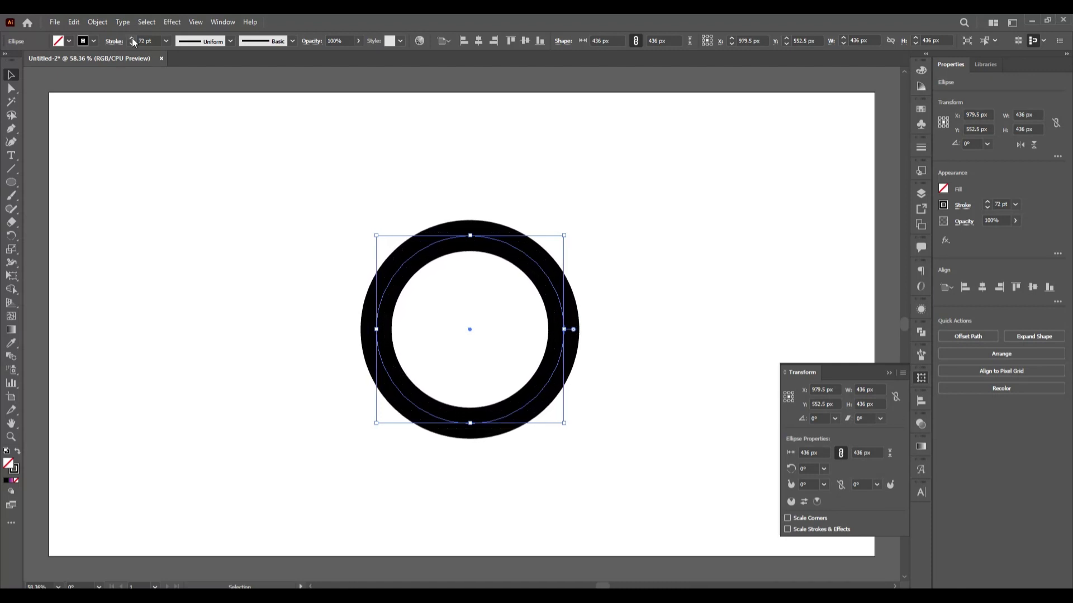
pyautogui.click(132, 39)
pyautogui.click(132, 40)
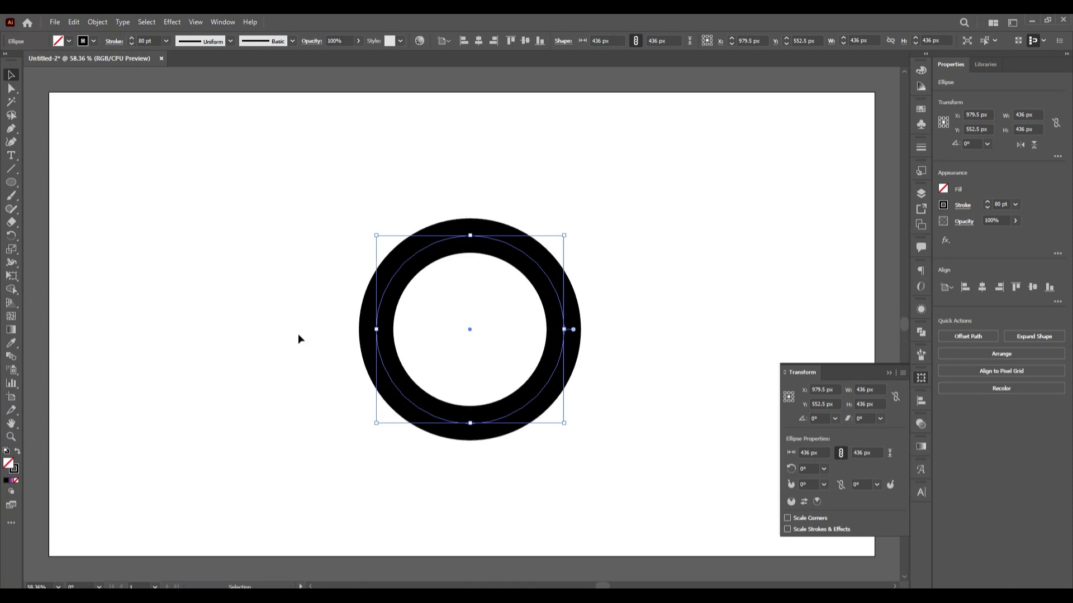
pyautogui.click(131, 39)
pyautogui.click(131, 39)
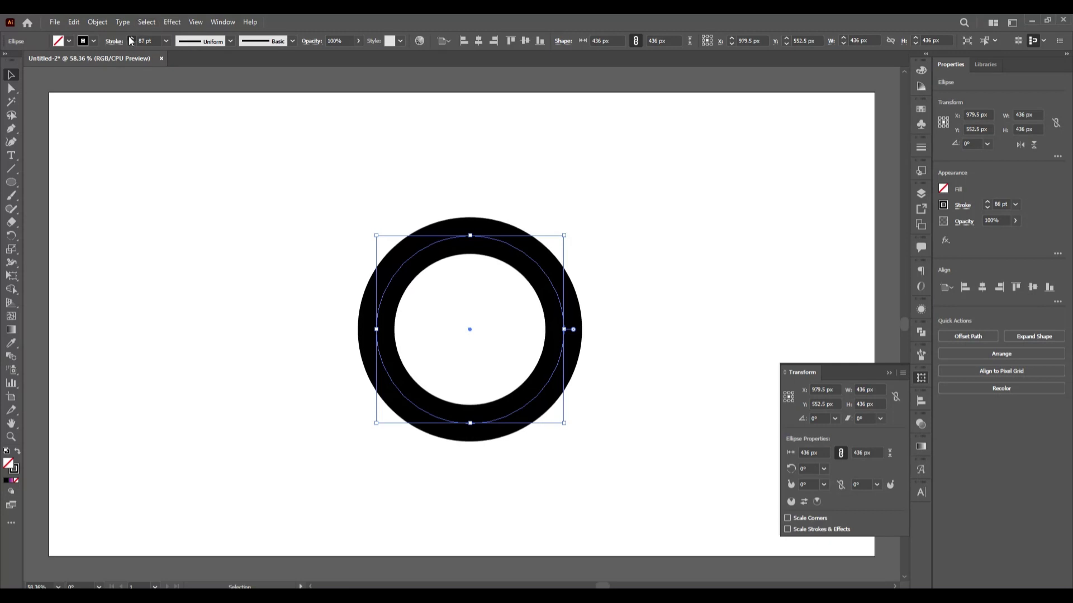
pyautogui.click(131, 40)
pyautogui.click(131, 39)
pyautogui.click(131, 40)
pyautogui.click(130, 39)
pyautogui.click(131, 39)
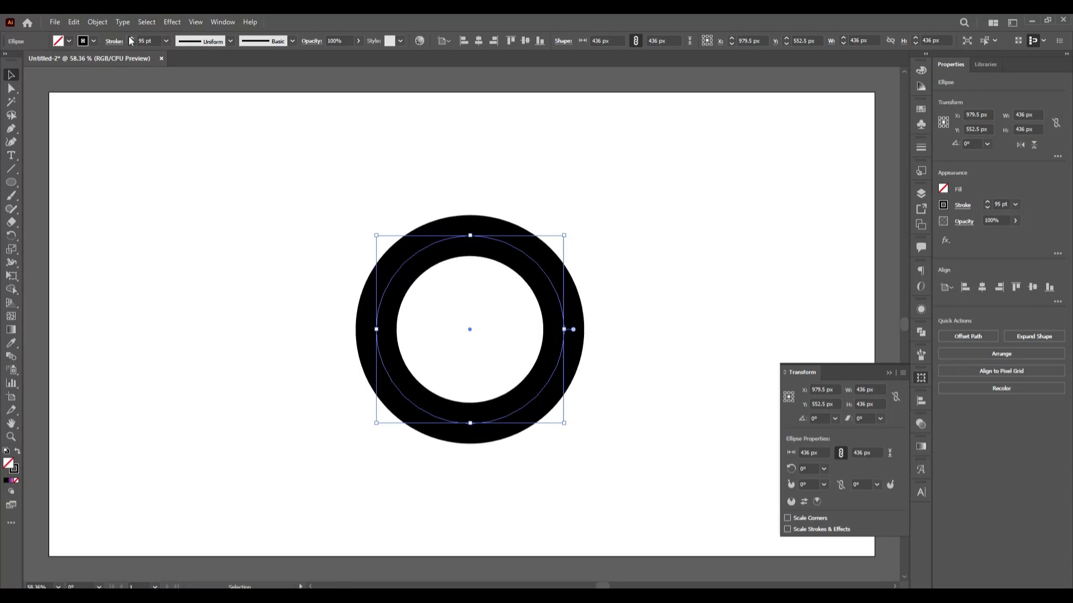
pyautogui.click(131, 40)
pyautogui.click(131, 39)
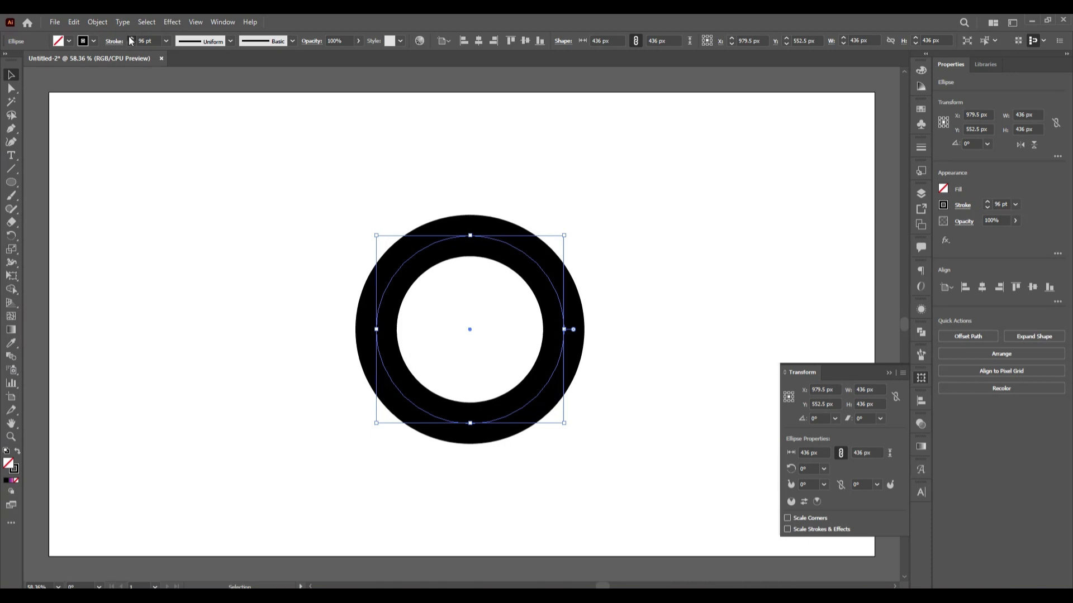
pyautogui.click(131, 39)
pyautogui.click(285, 257)
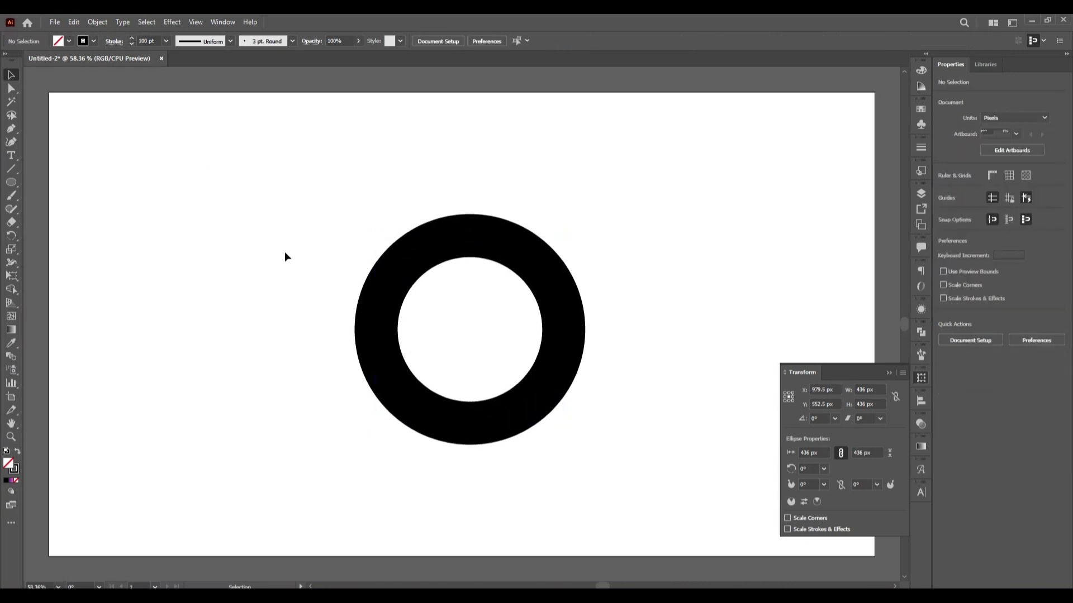
# Select the ring and enlarge it to about 498 by 506 px
pyautogui.moveTo(314, 271); pyautogui.dragTo(486, 400)
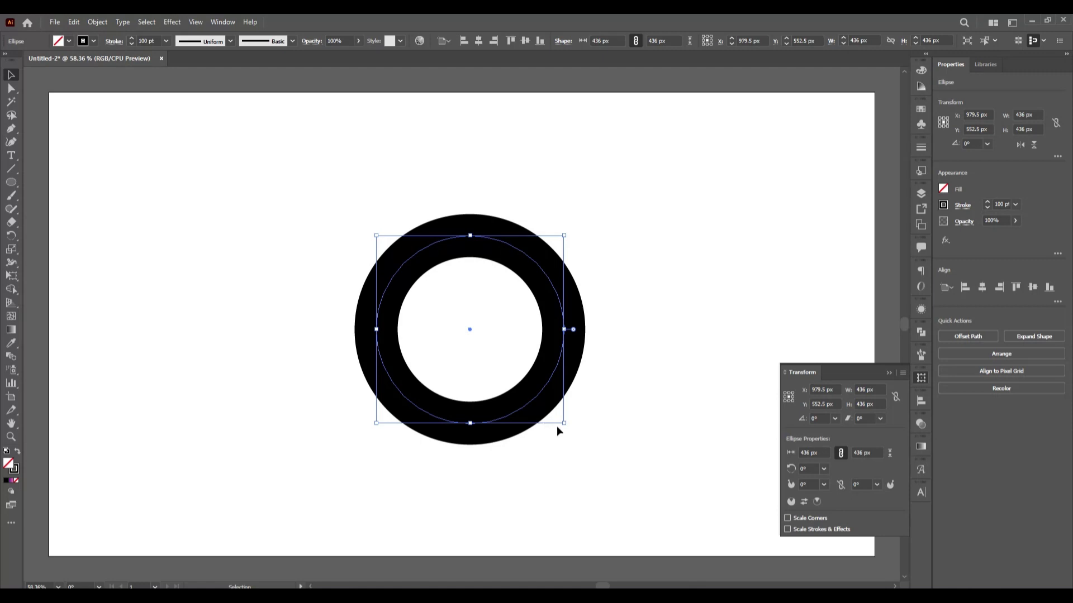
pyautogui.moveTo(565, 424); pyautogui.dragTo(627, 434)
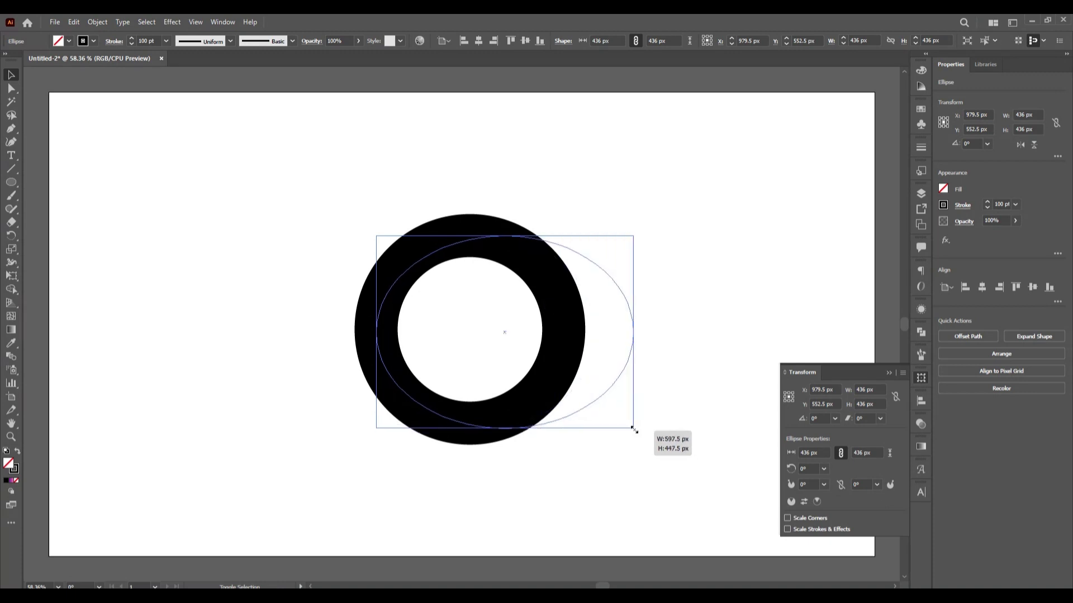
pyautogui.moveTo(627, 434); pyautogui.dragTo(592, 454)
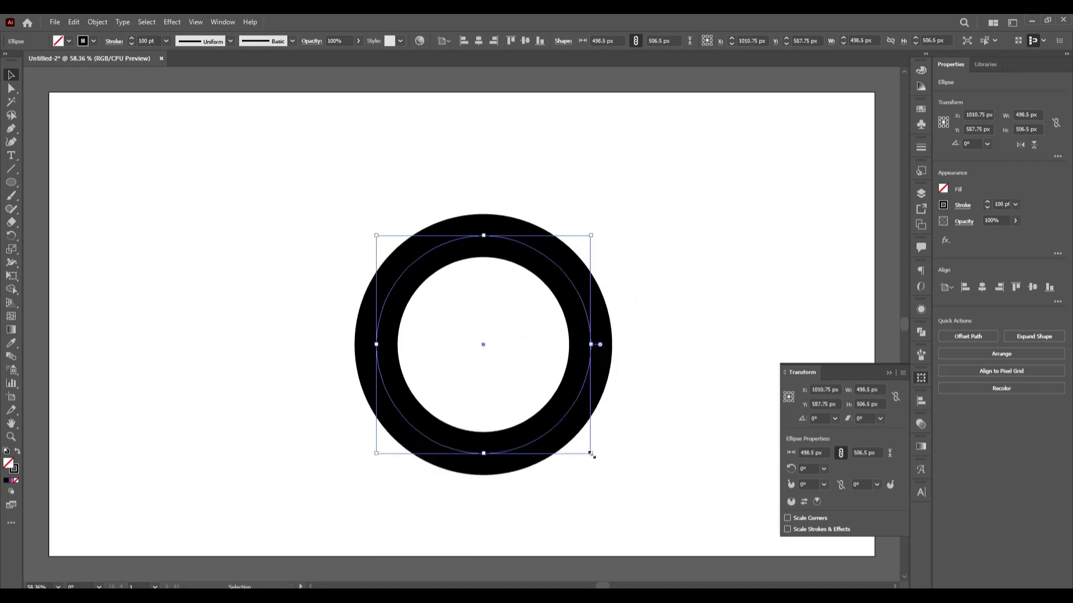
pyautogui.click(159, 252)
# Undo the enlargement, then shrink the ring to 337 px and move it up
pyautogui.moveTo(253, 279)
pyautogui.mouseDown()
pyautogui.moveTo(457, 408)
pyautogui.moveTo(384, 398)
pyautogui.mouseUp()
pyautogui.hotkey('ctrl', 'z')
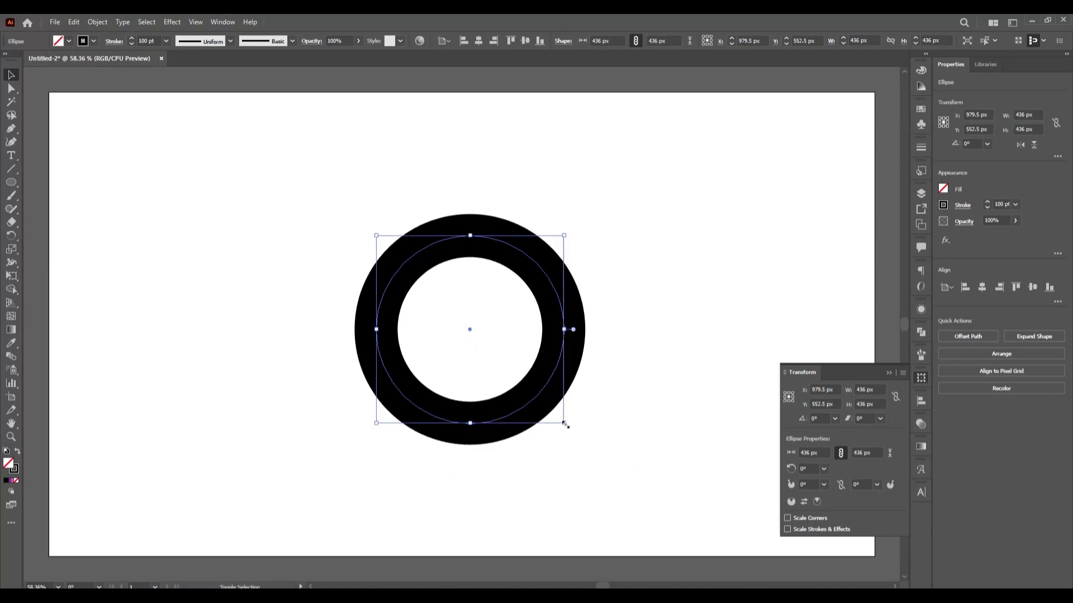
pyautogui.moveTo(565, 424); pyautogui.dragTo(543, 420)
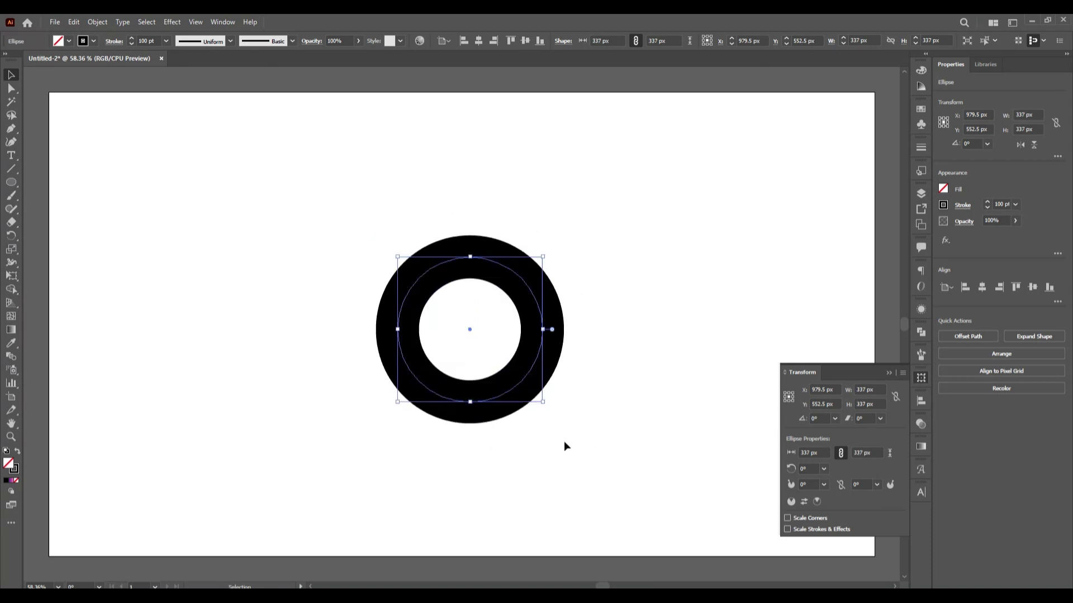
pyautogui.click(565, 441)
pyautogui.moveTo(277, 305)
pyautogui.mouseDown()
pyautogui.moveTo(516, 412)
pyautogui.moveTo(499, 393)
pyautogui.moveTo(497, 326)
pyautogui.mouseUp()
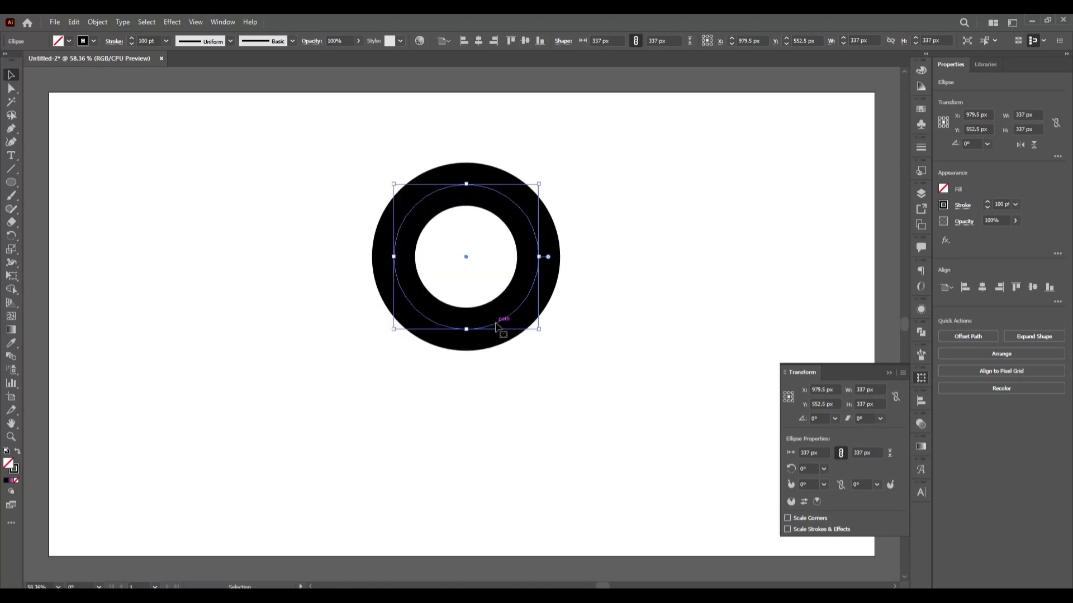
# Paste a copy of the ring in place and move it straight down below the original
pyautogui.click(81, 22)
pyautogui.click(109, 77)
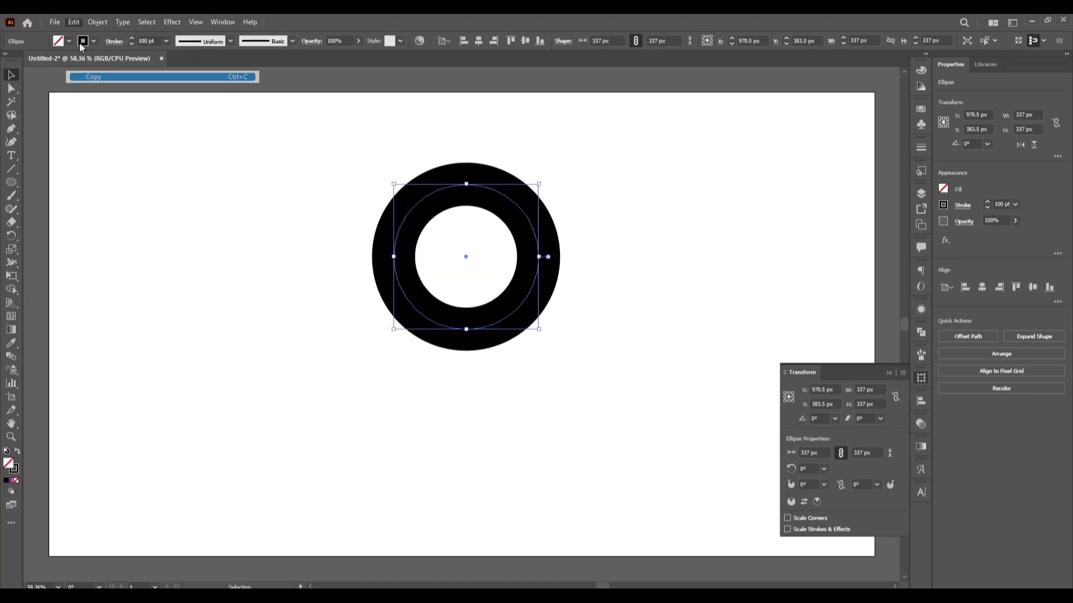
pyautogui.click(73, 22)
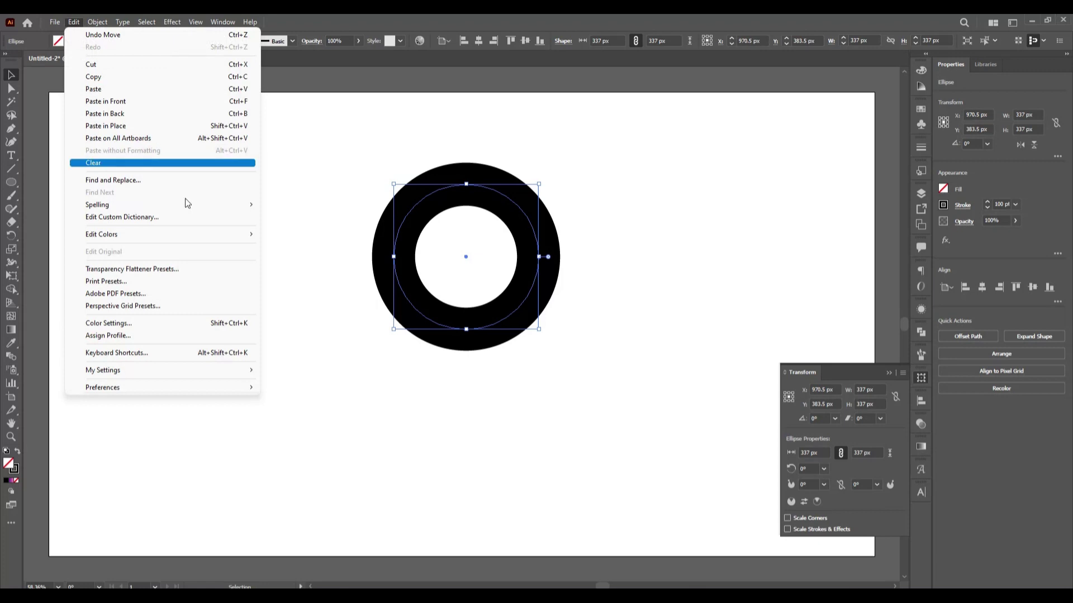
pyautogui.click(151, 130)
pyautogui.click(570, 421)
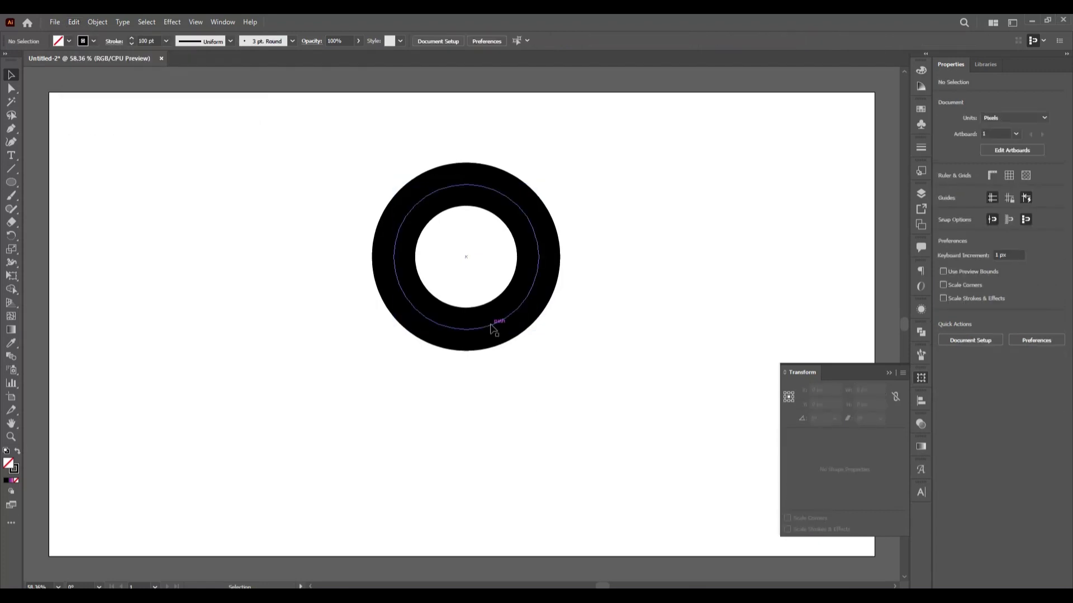
pyautogui.moveTo(492, 328); pyautogui.dragTo(488, 463)
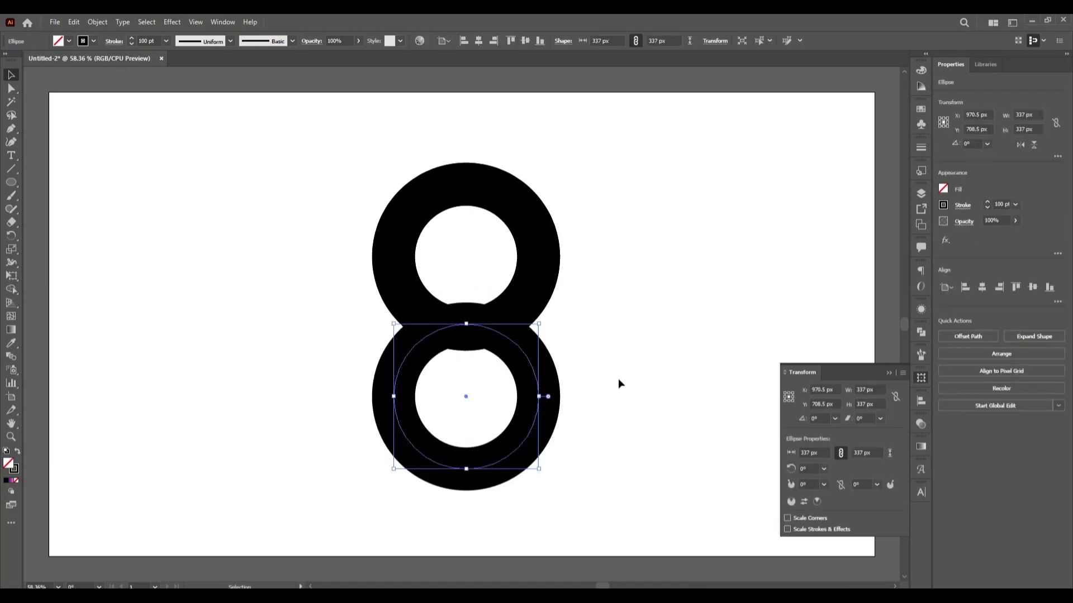
# Nudge the lower ring slightly down, then select both rings of the figure 8
pyautogui.moveTo(441, 262); pyautogui.dragTo(506, 368)
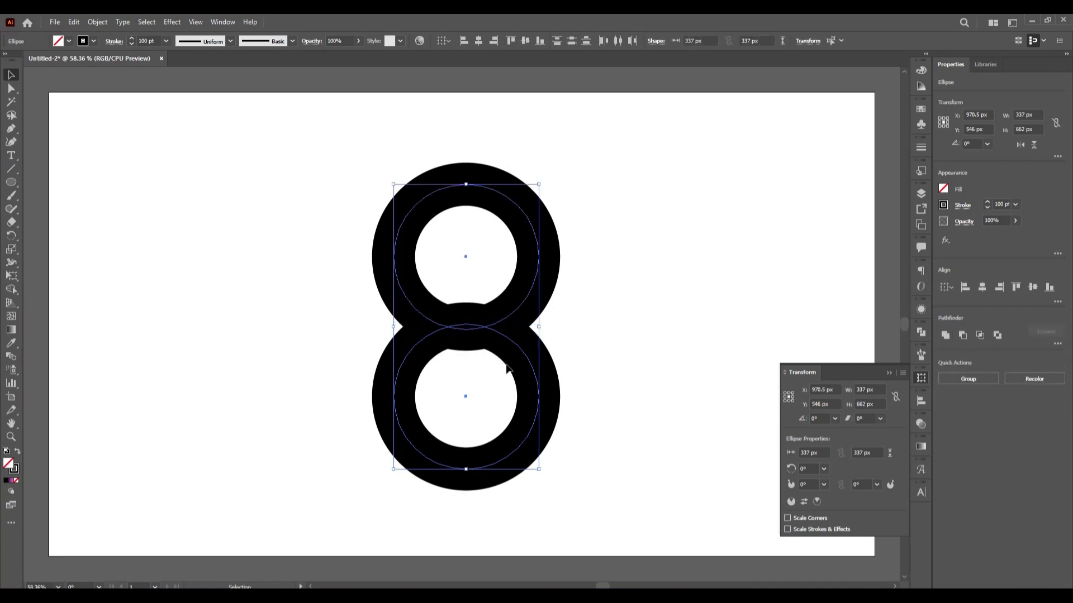
pyautogui.click(612, 352)
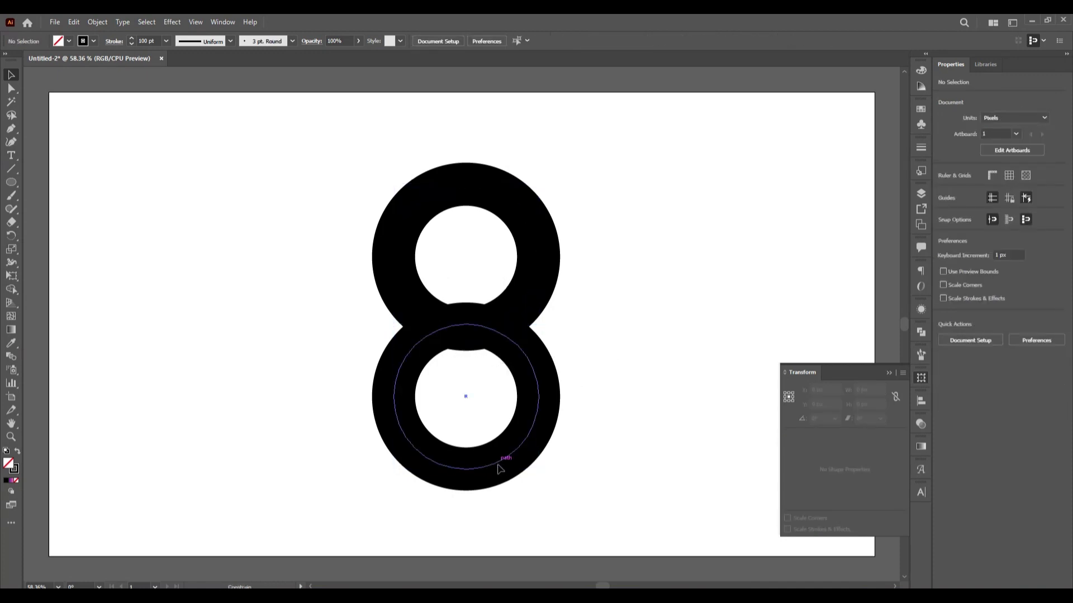
pyautogui.moveTo(499, 468); pyautogui.dragTo(500, 473)
pyautogui.click(653, 415)
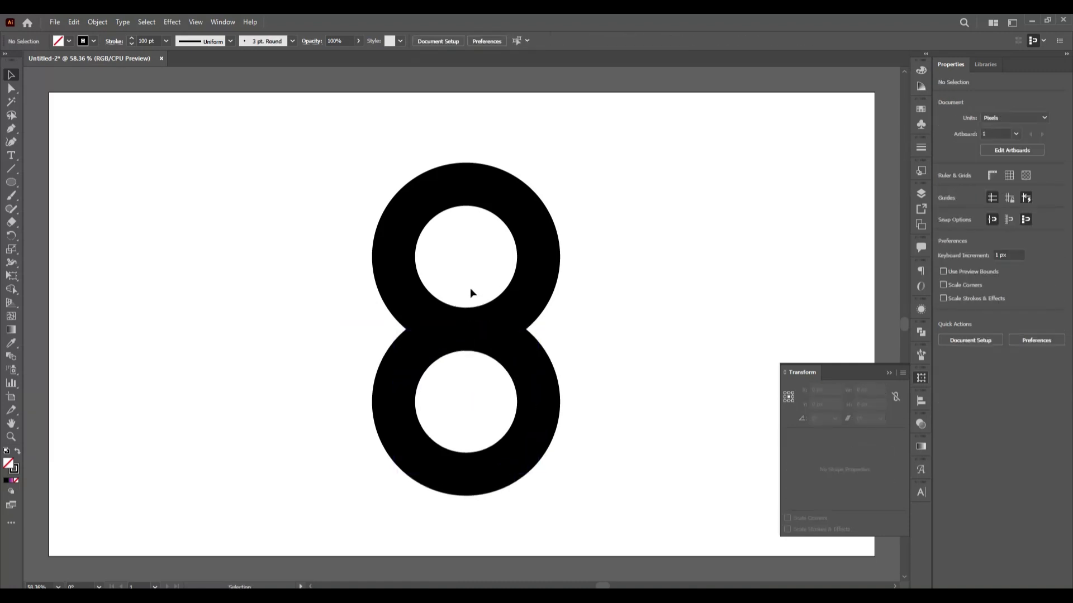
pyautogui.moveTo(471, 287); pyautogui.dragTo(522, 378)
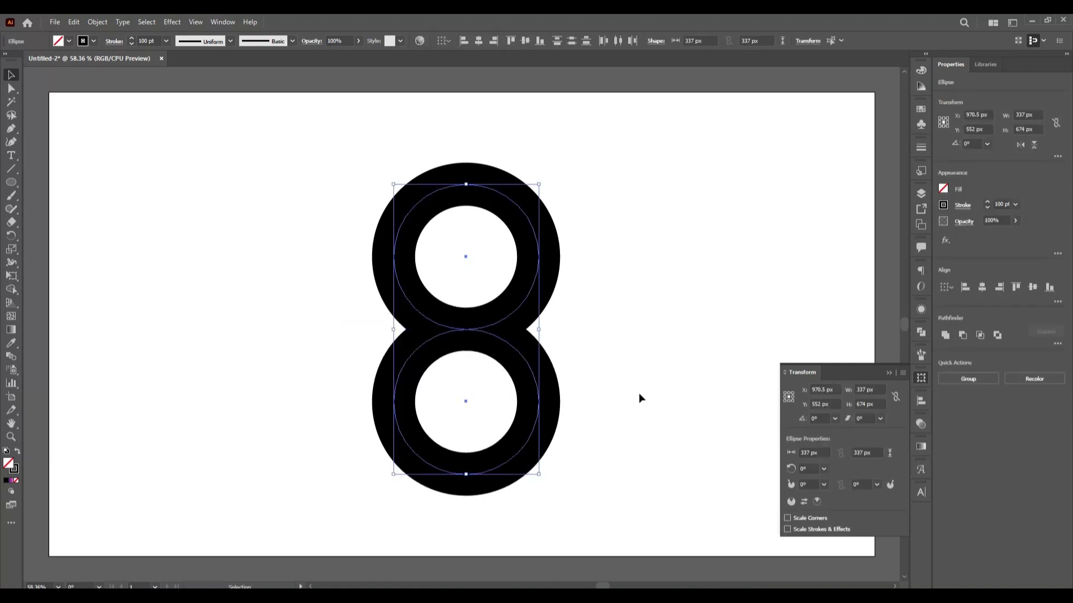
# Copy both rings and paste the copy exactly in place on top
pyautogui.click(77, 24)
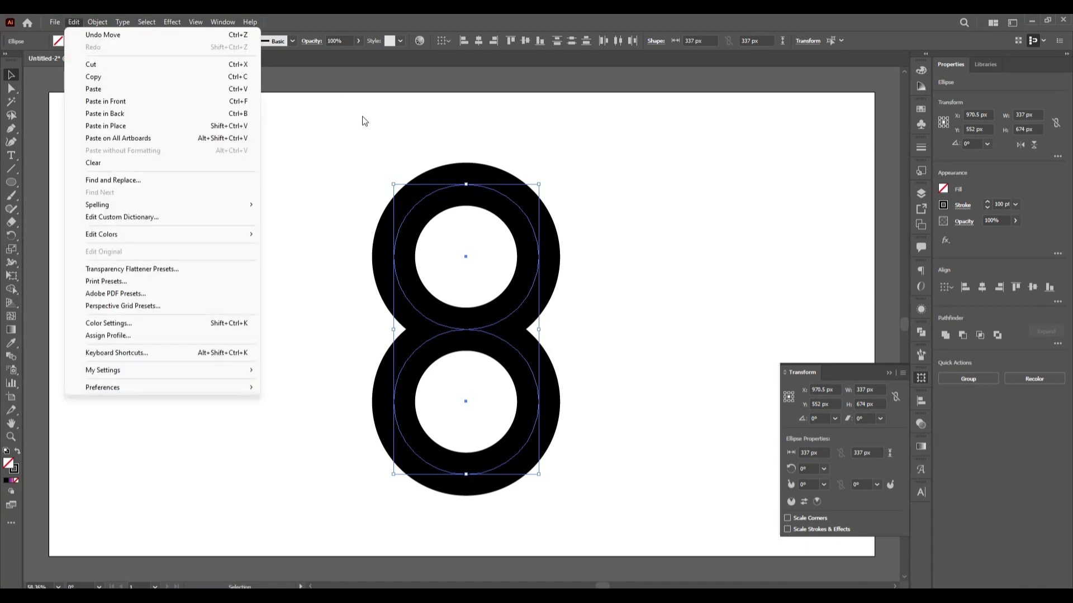
pyautogui.click(92, 76)
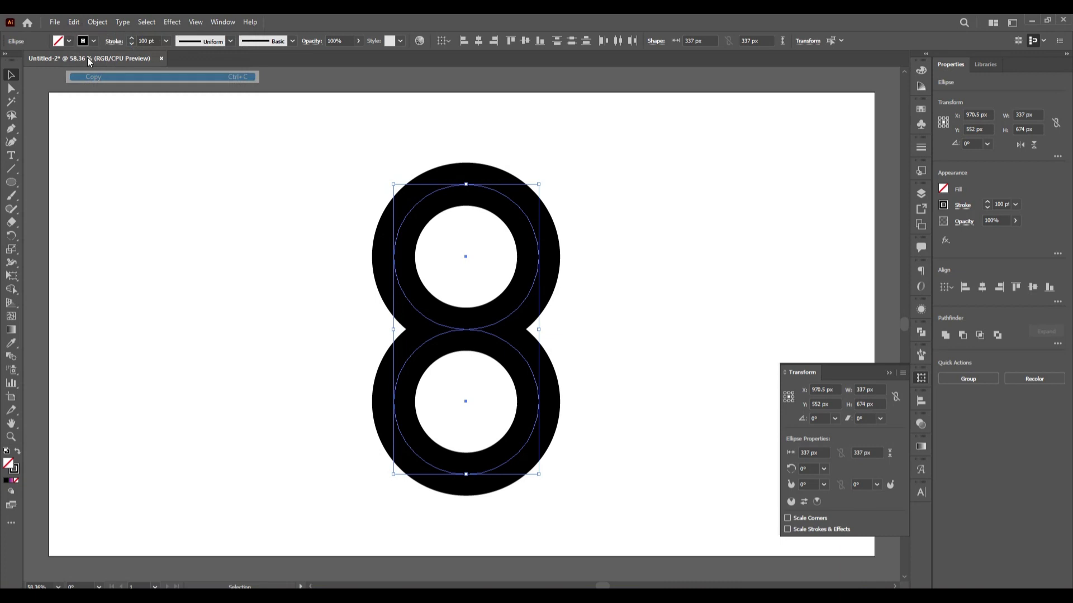
pyautogui.click(74, 24)
pyautogui.click(141, 126)
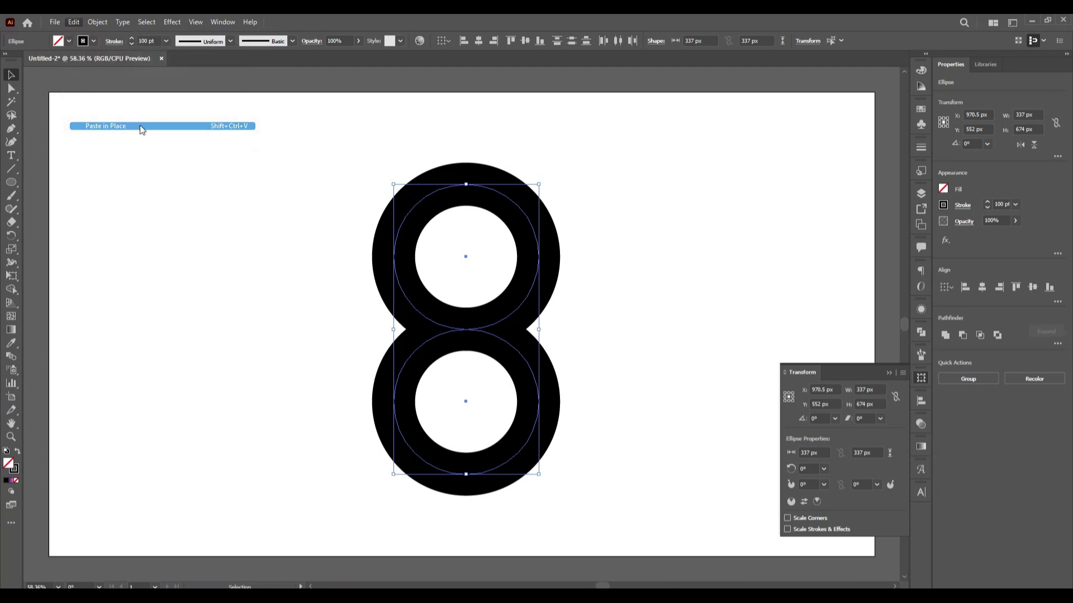
# Set the copy's stroke to 1 pt, hide it, and reselect the thick rings
pyautogui.click(166, 40)
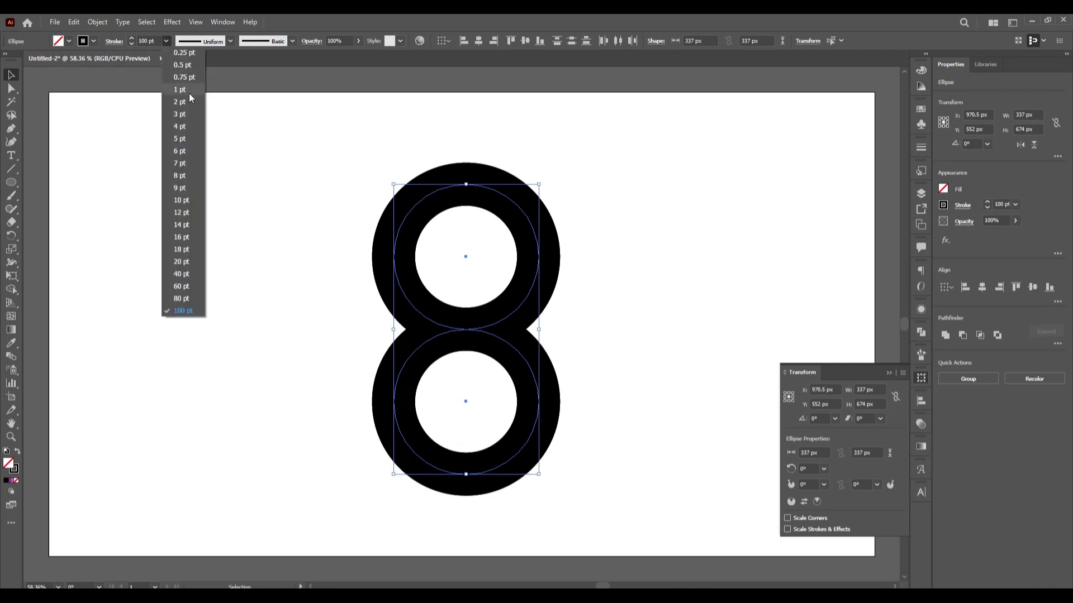
pyautogui.click(189, 91)
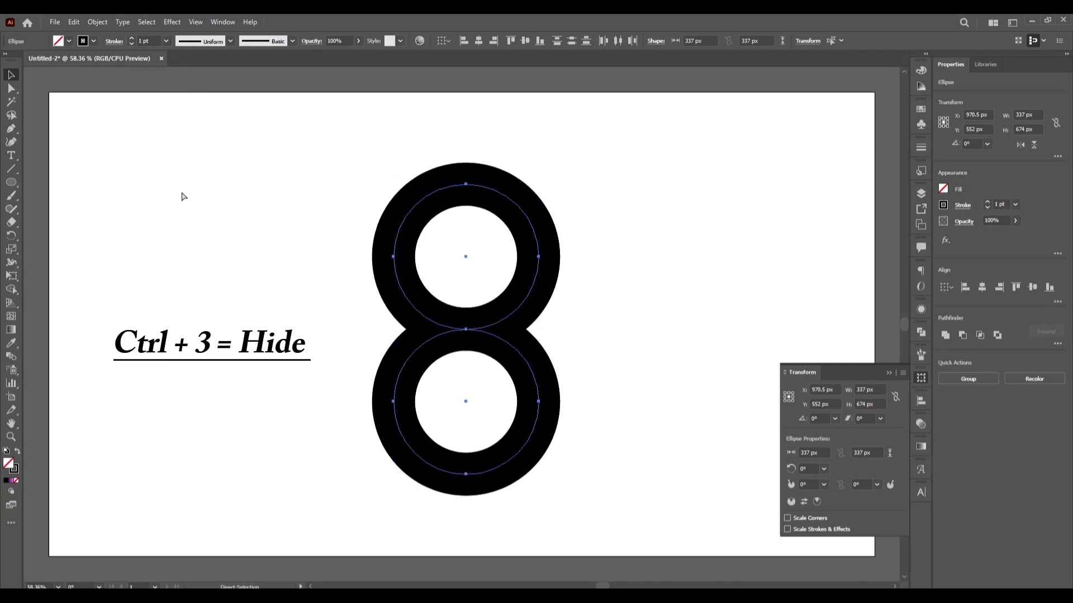
pyautogui.hotkey('ctrl', '3')
pyautogui.moveTo(207, 224); pyautogui.dragTo(545, 411)
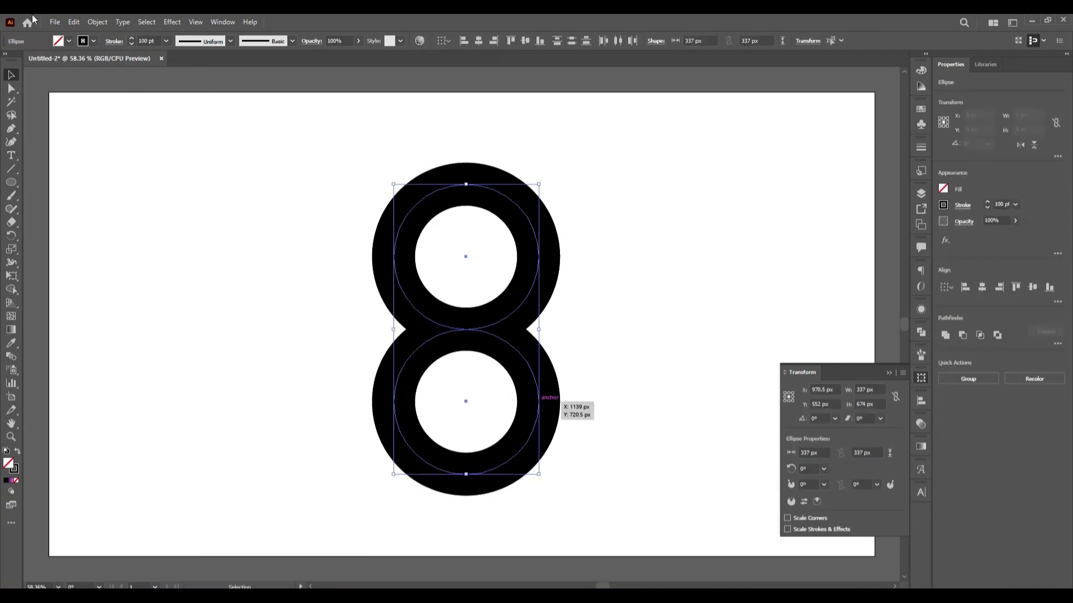
pyautogui.click(97, 22)
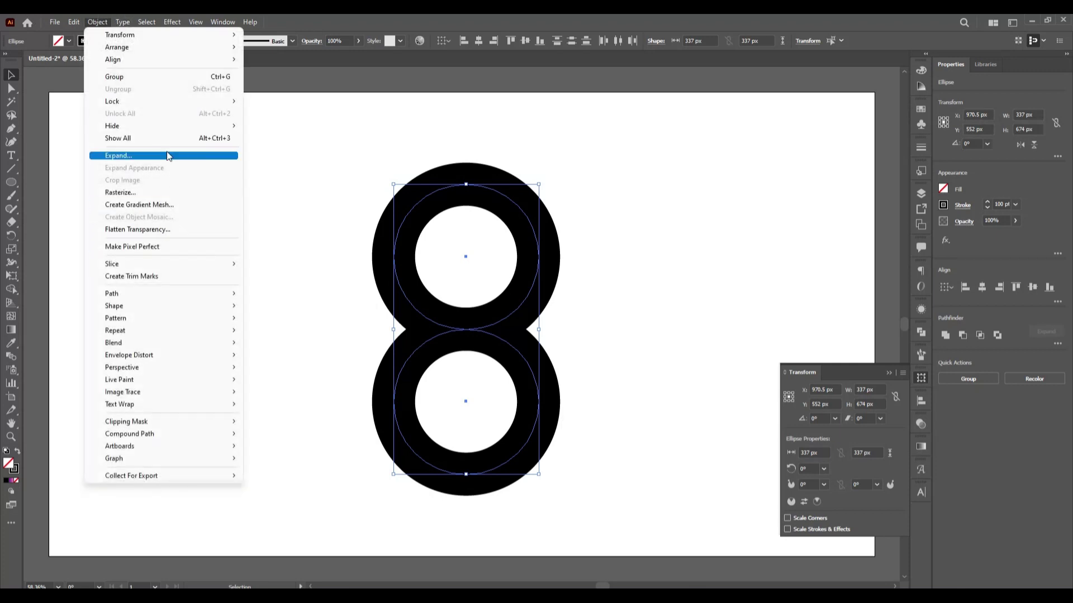
# Expand the rings' fill and stroke into shapes, then give them no fill and a black stroke
pyautogui.click(204, 156)
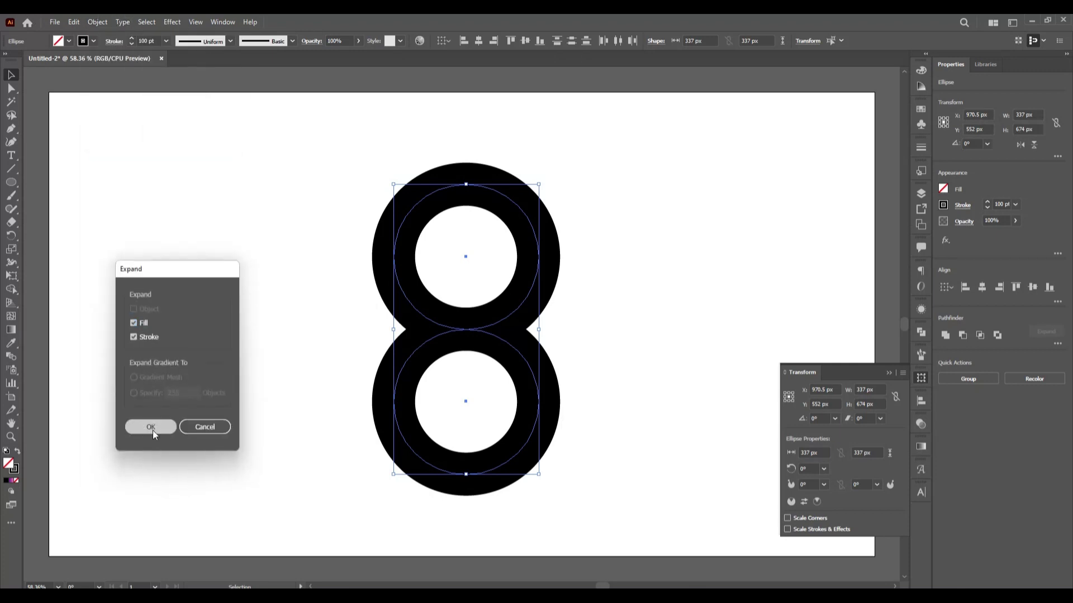
pyautogui.click(153, 429)
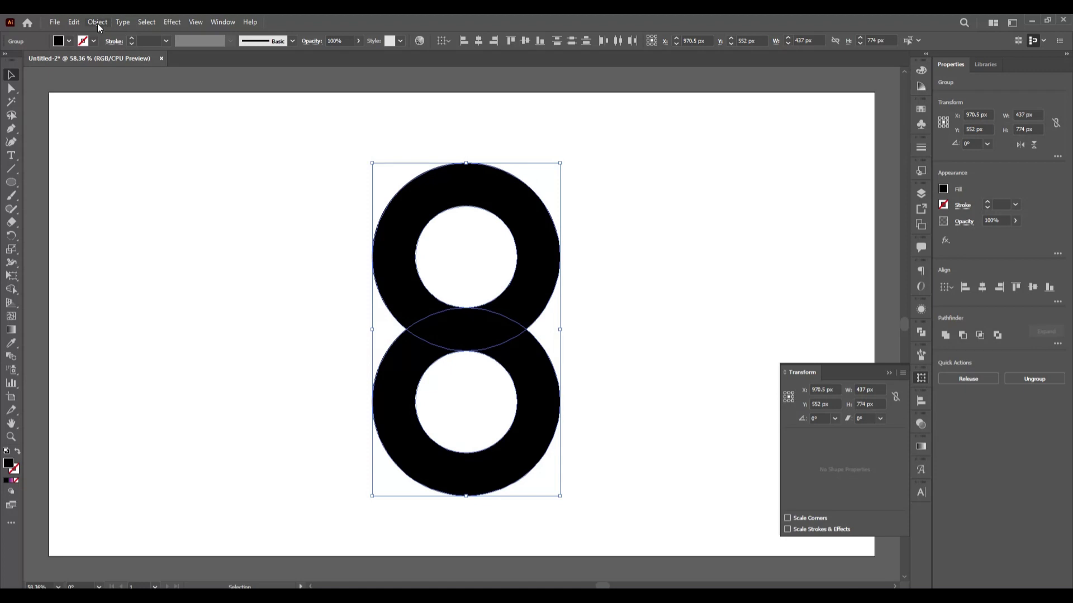
pyautogui.click(70, 42)
pyautogui.click(8, 61)
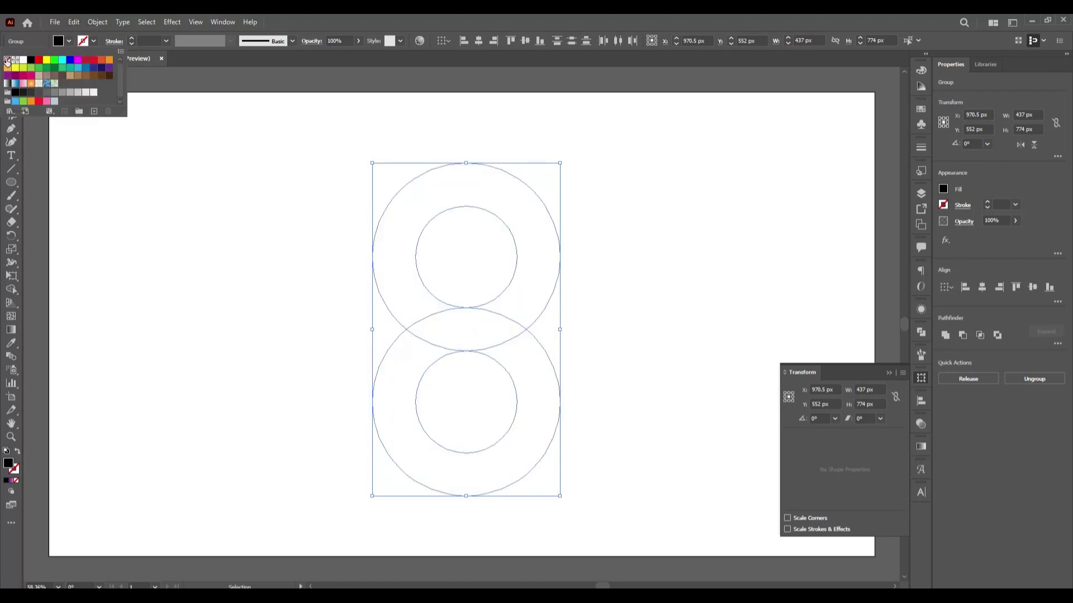
pyautogui.click(95, 42)
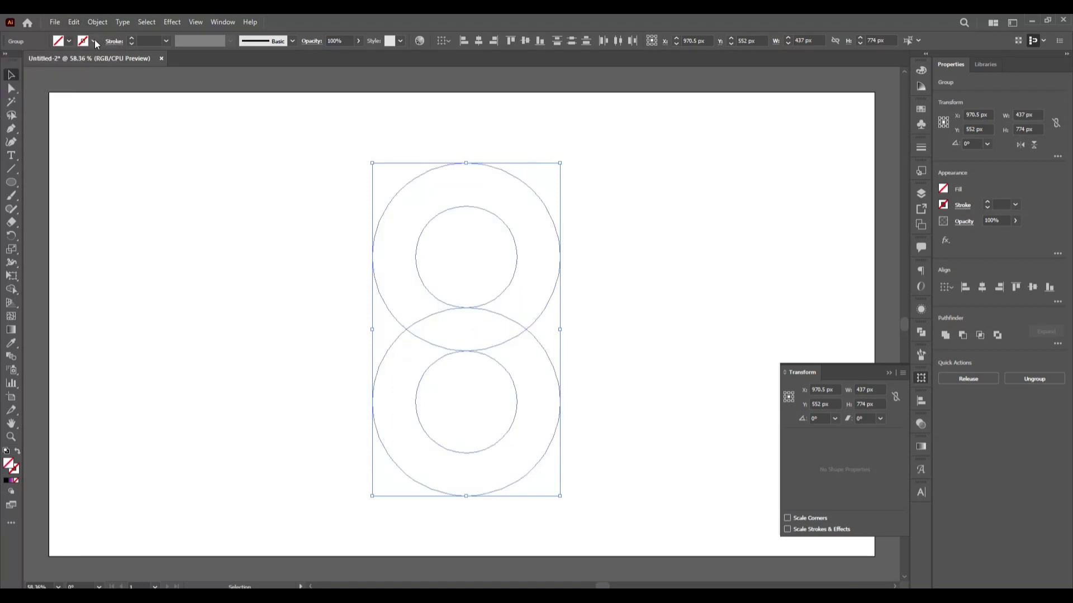
pyautogui.click(31, 60)
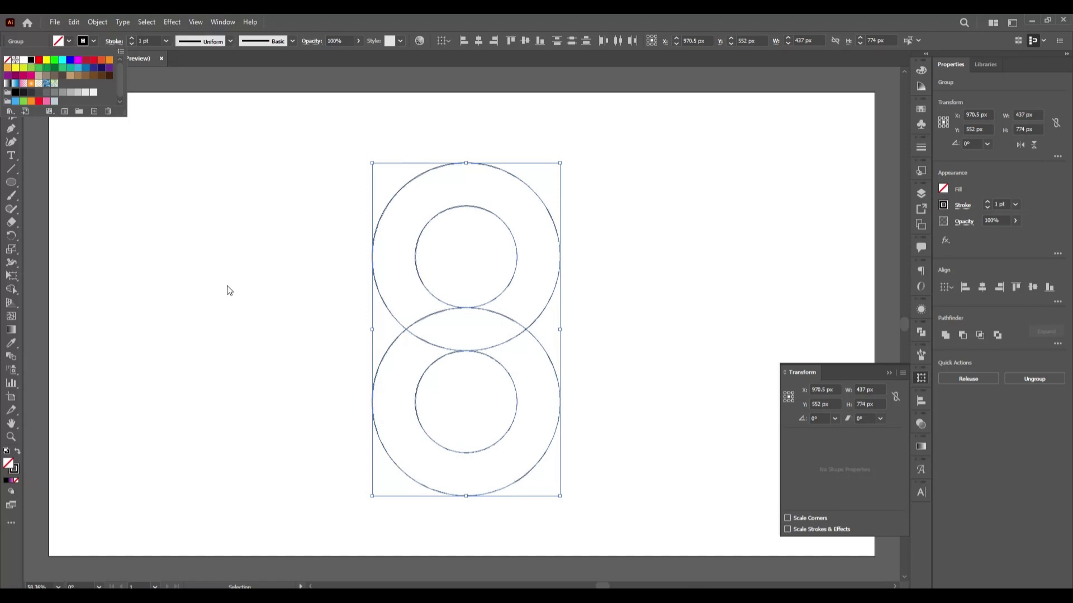
pyautogui.click(226, 284)
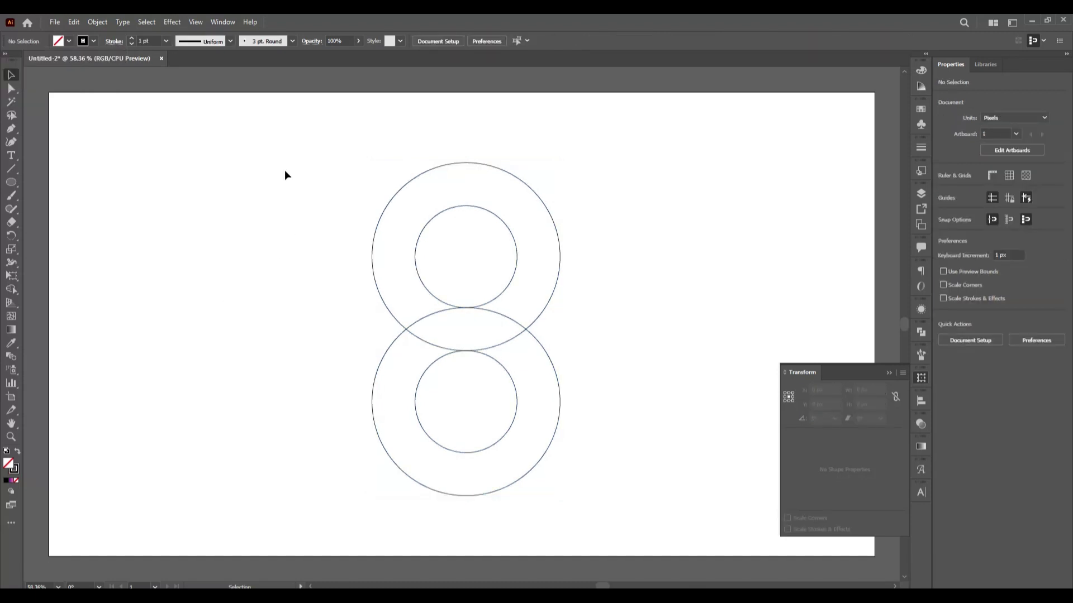
# Draw horizontal lines of about 656 px and 625 px through the upper and lower circle centres
pyautogui.click(9, 170)
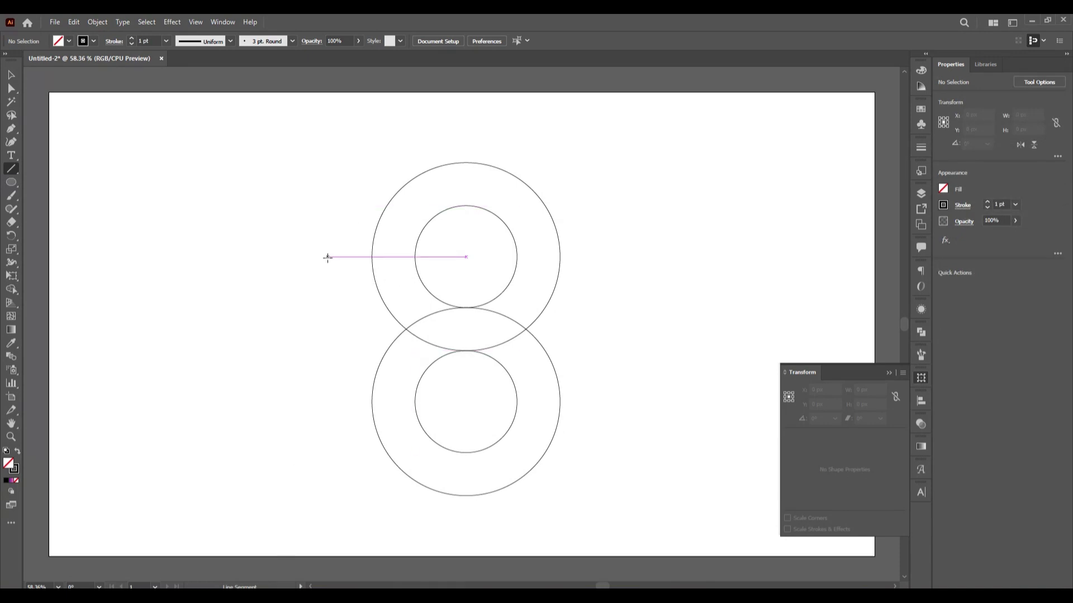
pyautogui.moveTo(328, 258); pyautogui.dragTo(610, 257)
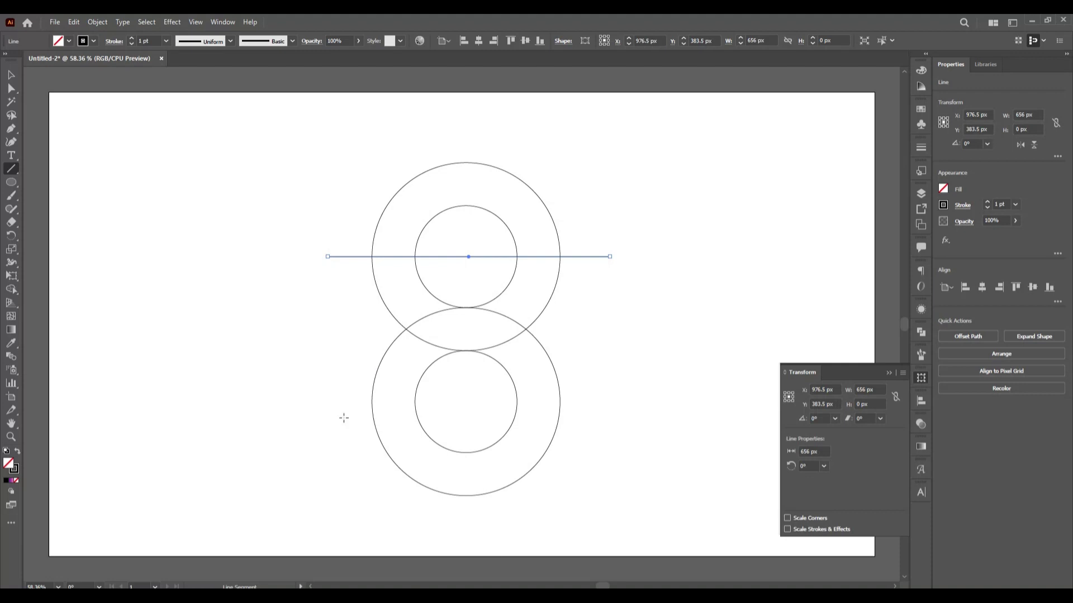
pyautogui.moveTo(329, 402); pyautogui.dragTo(599, 416)
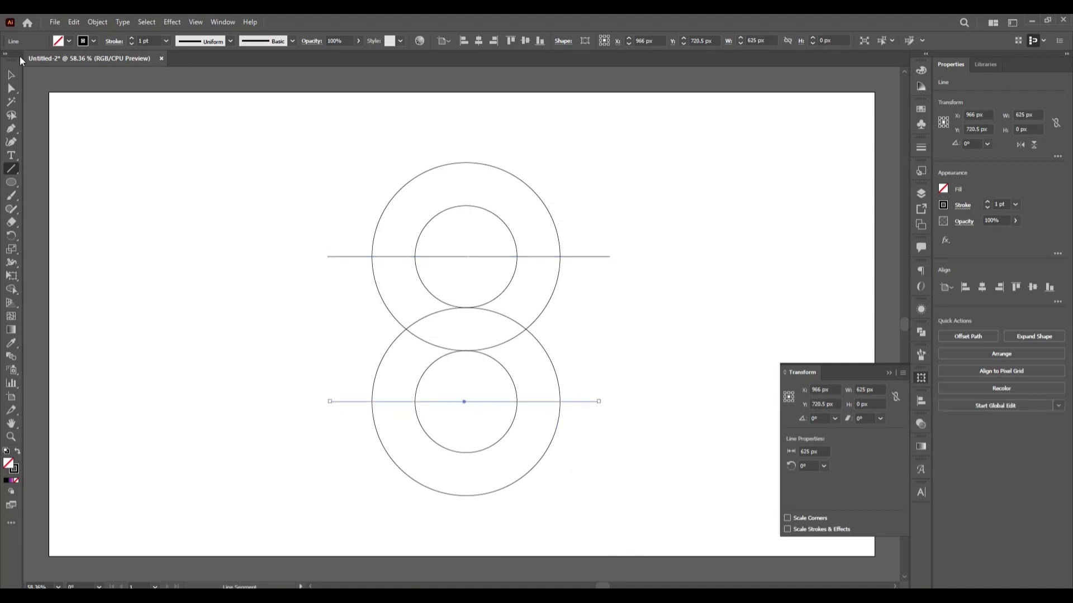
pyautogui.click(9, 74)
pyautogui.click(144, 208)
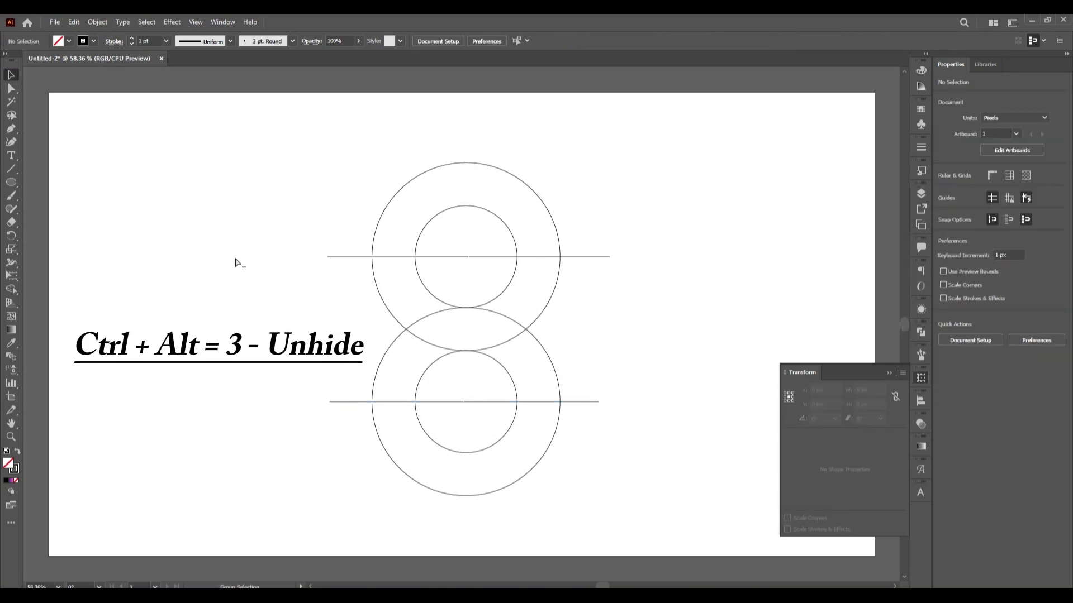
# Reveal the hidden 1 pt circles and select all circles and lines
pyautogui.hotkey('ctrl', 'alt', '3')
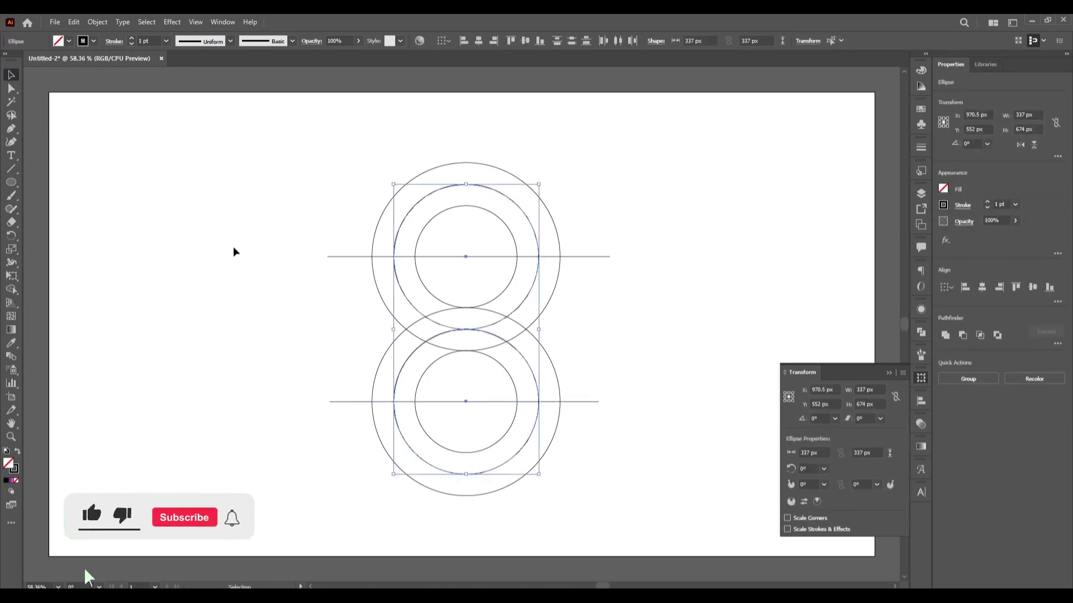
pyautogui.click(233, 247)
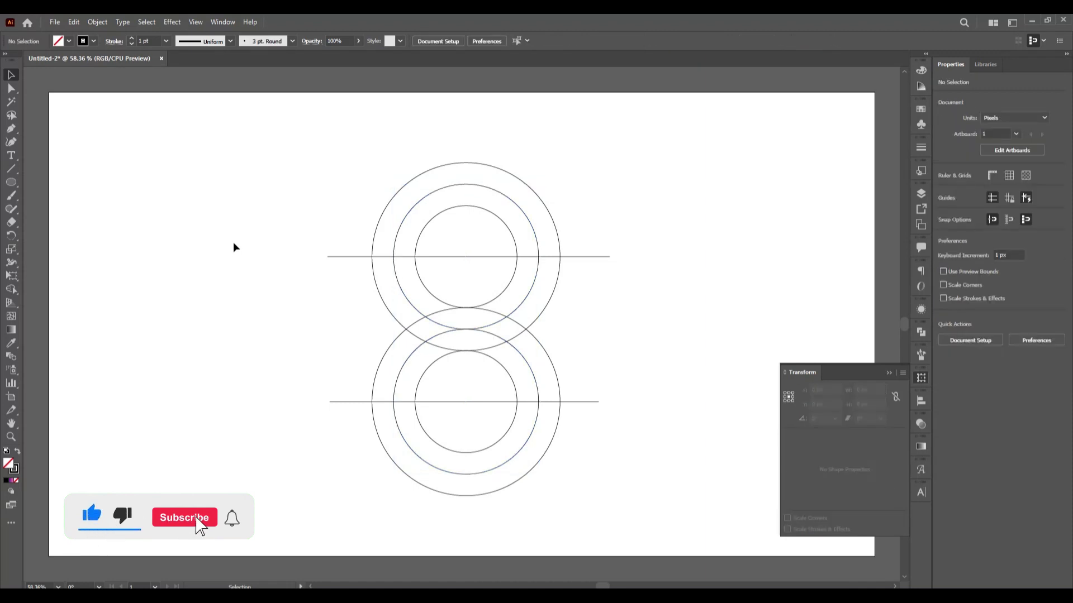
pyautogui.moveTo(289, 176); pyautogui.dragTo(641, 471)
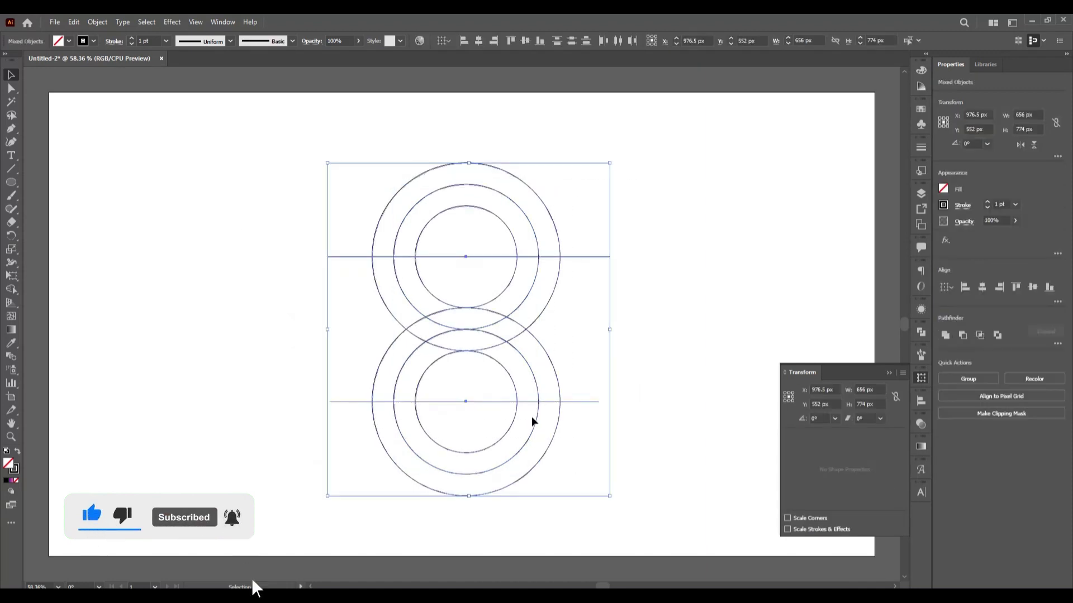
# Fill the lower outer ring and left pieces black with Shape Builder, forming an S band
pyautogui.click(12, 290)
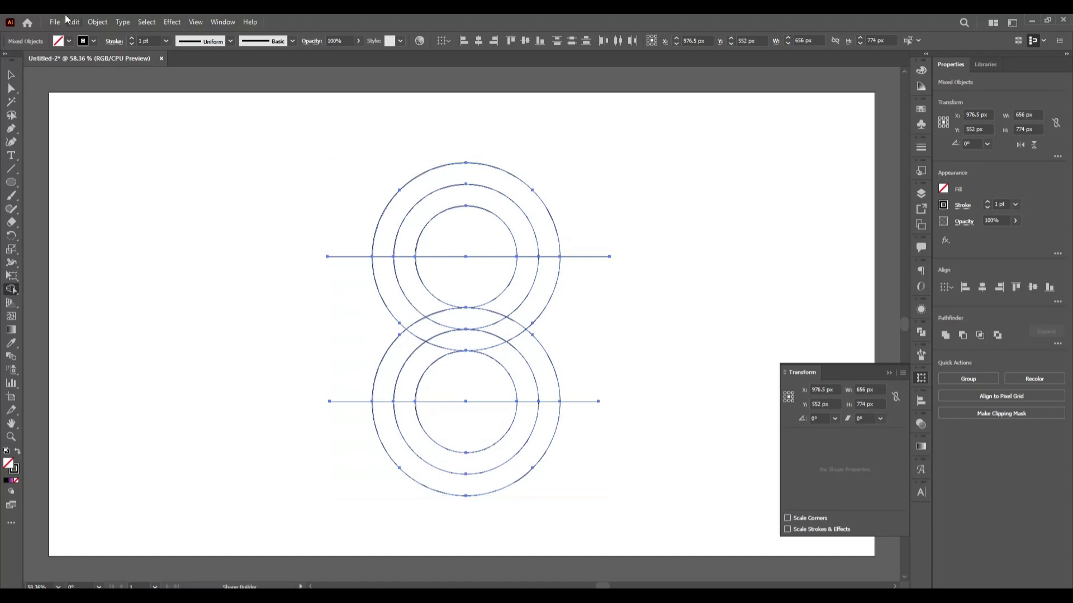
pyautogui.click(68, 41)
pyautogui.click(31, 59)
pyautogui.click(539, 423)
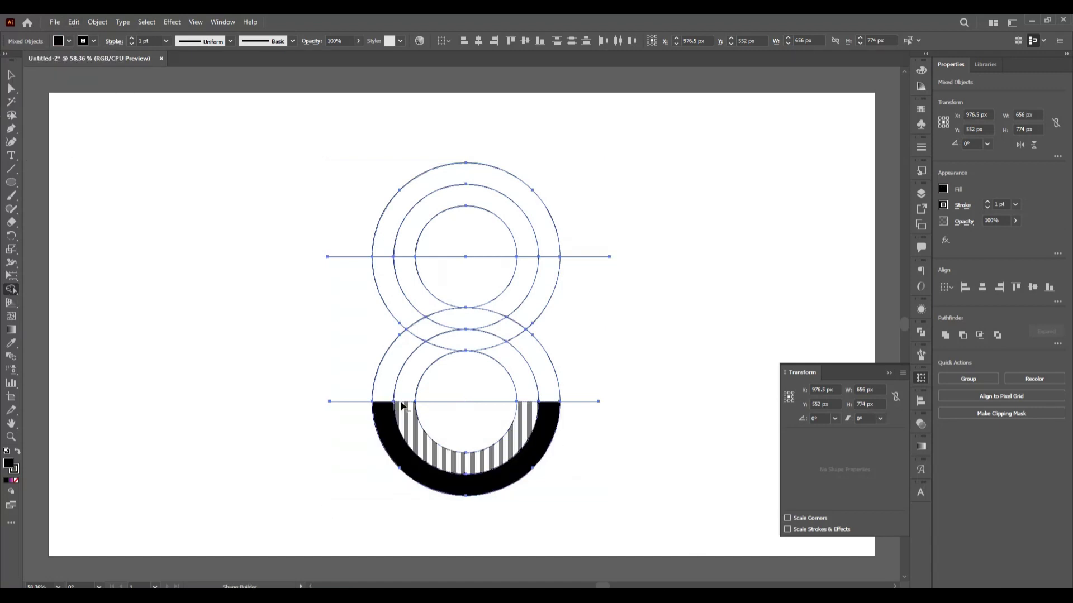
pyautogui.moveTo(380, 408)
pyautogui.mouseDown()
pyautogui.moveTo(409, 352)
pyautogui.moveTo(519, 299)
pyautogui.moveTo(527, 240)
pyautogui.mouseUp()
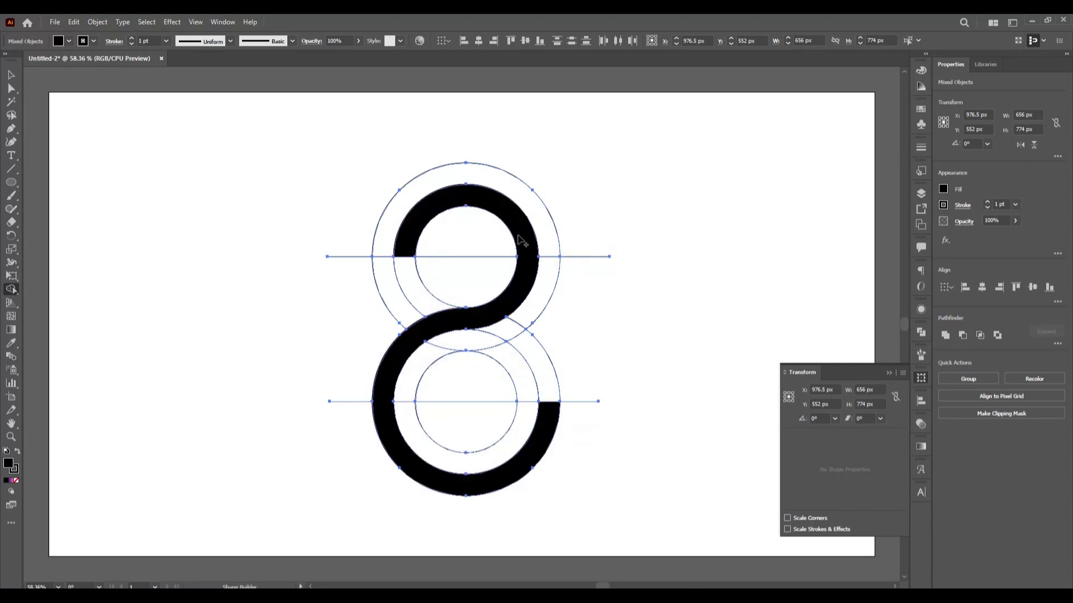
# With a dark grey fill, merge the lower, middle and upper outer arc pieces into a second band
pyautogui.click(69, 42)
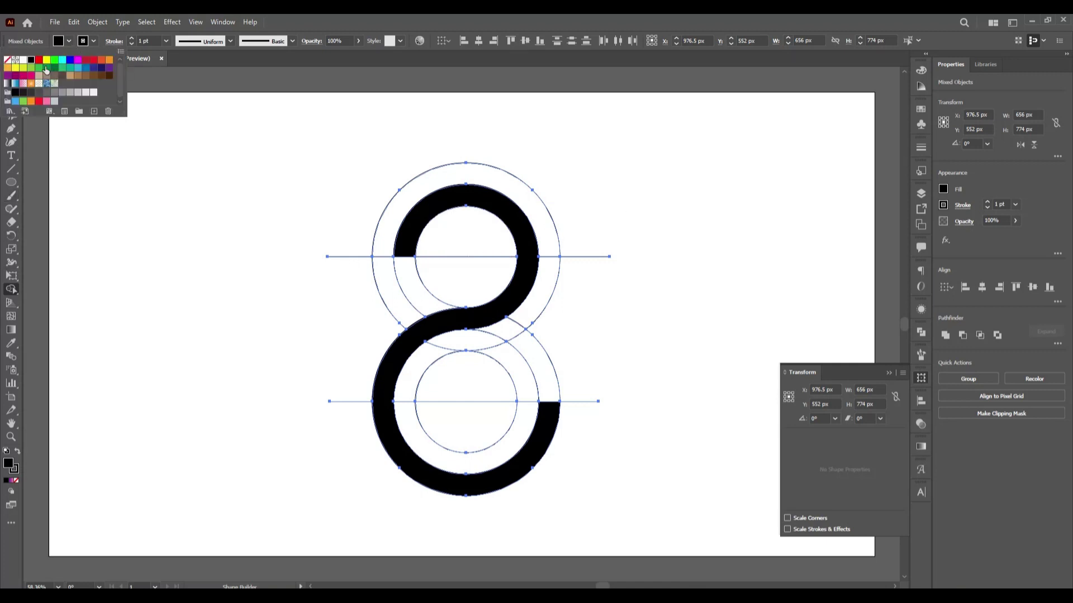
pyautogui.click(31, 93)
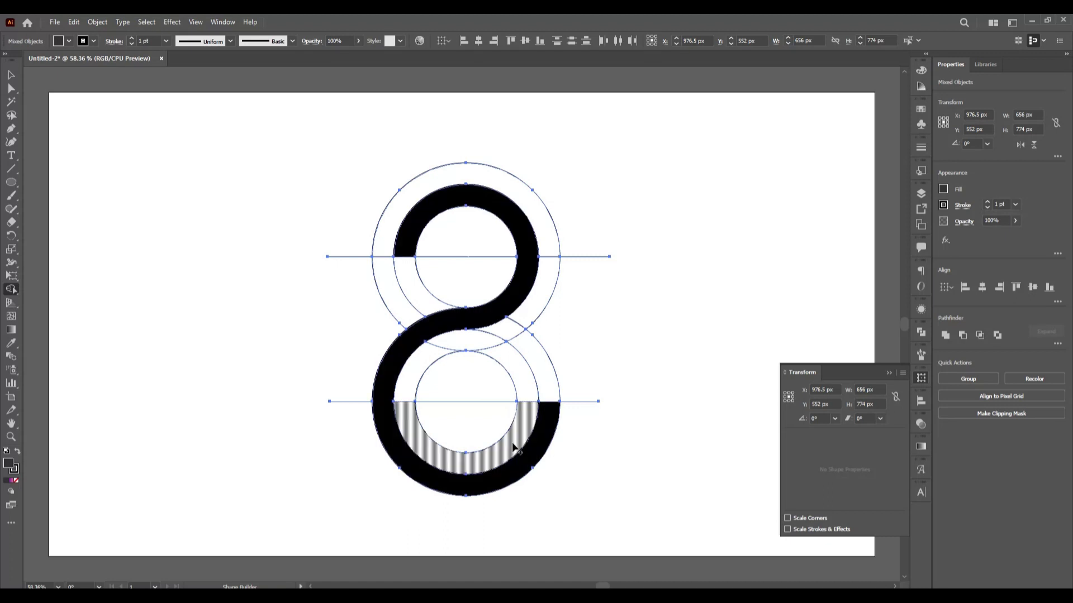
pyautogui.moveTo(409, 416)
pyautogui.mouseDown()
pyautogui.moveTo(416, 380)
pyautogui.moveTo(558, 258)
pyautogui.mouseUp()
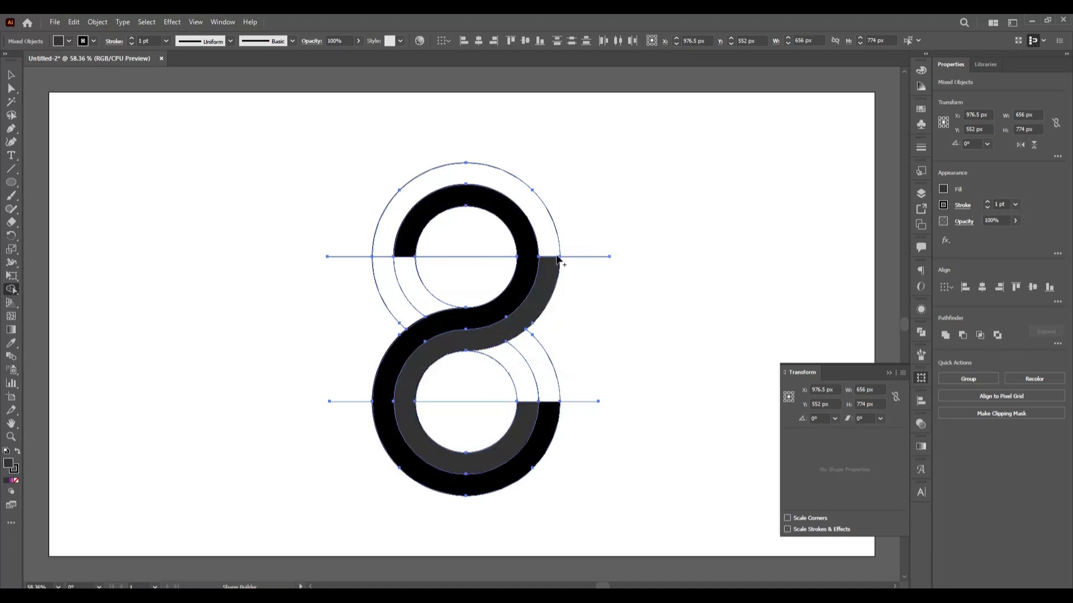
pyautogui.click(547, 220)
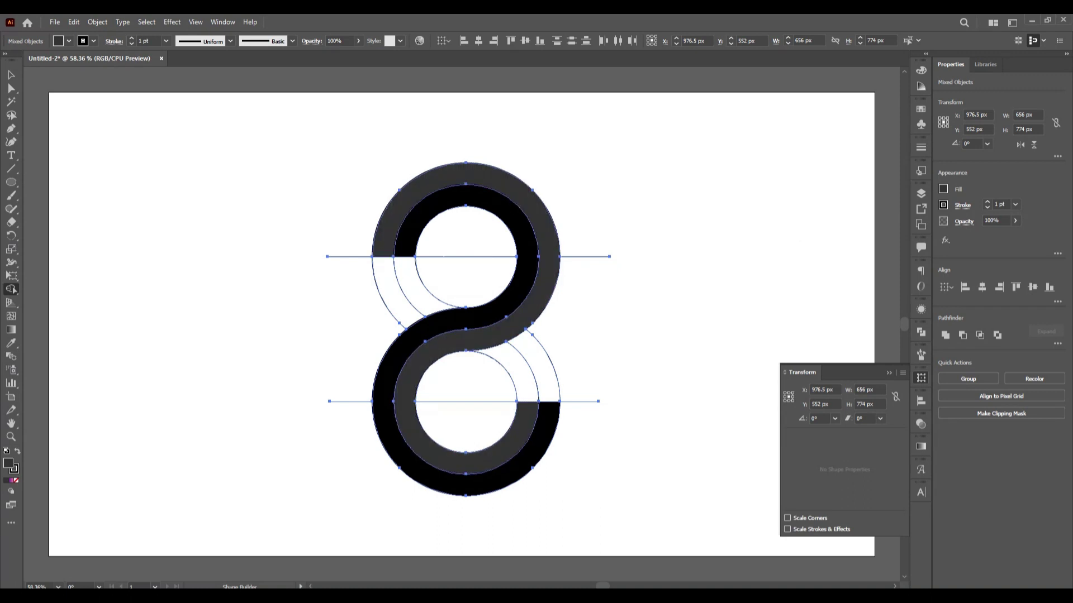
# Select the merged figure and ungroup it into separate paths
pyautogui.click(11, 75)
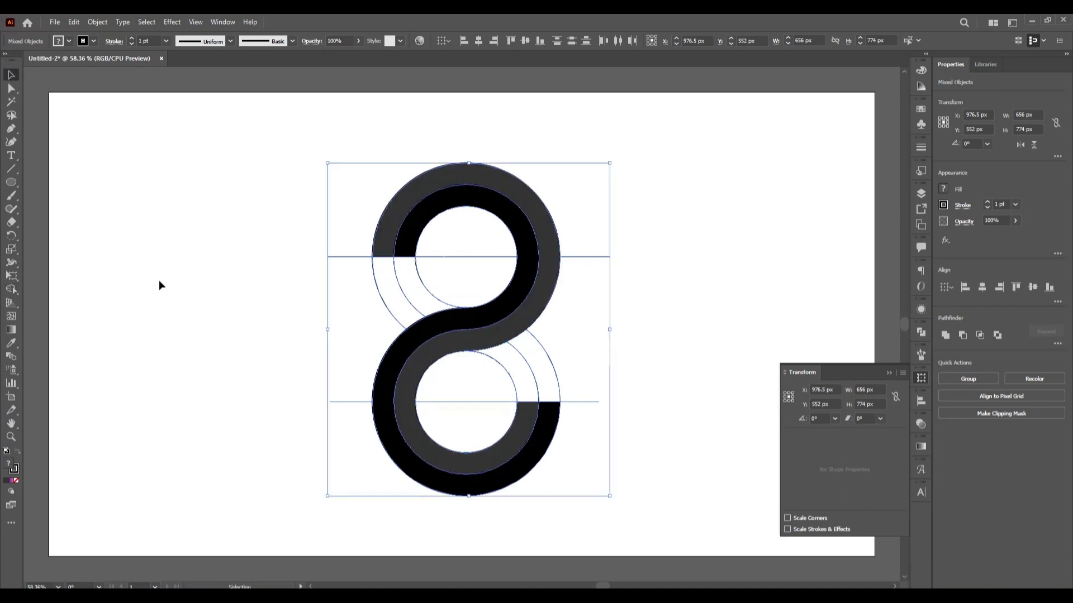
pyautogui.click(160, 282)
pyautogui.rightClick(436, 183)
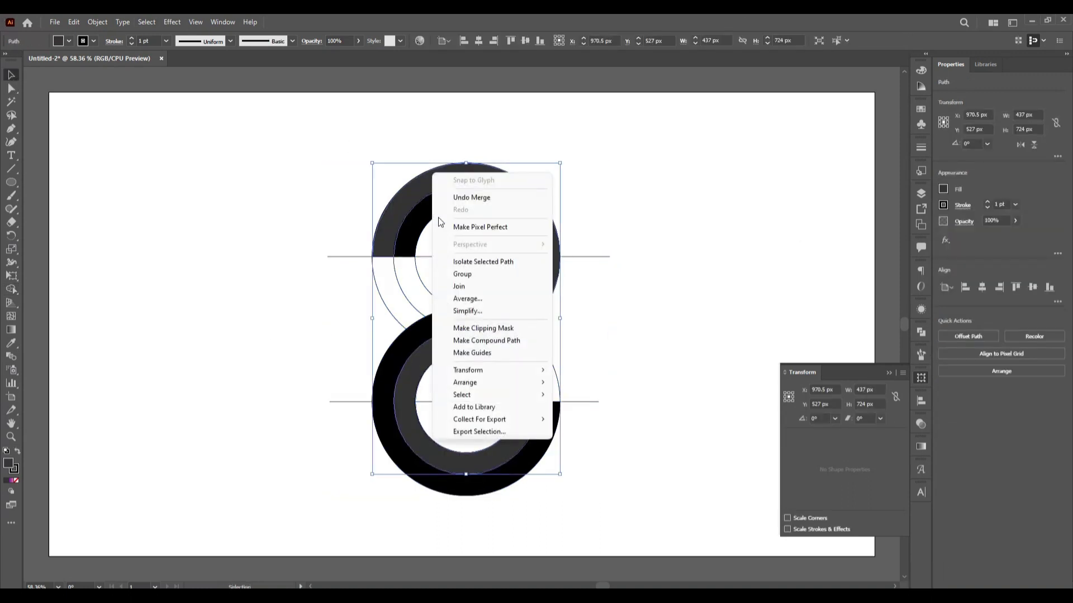
pyautogui.click(345, 235)
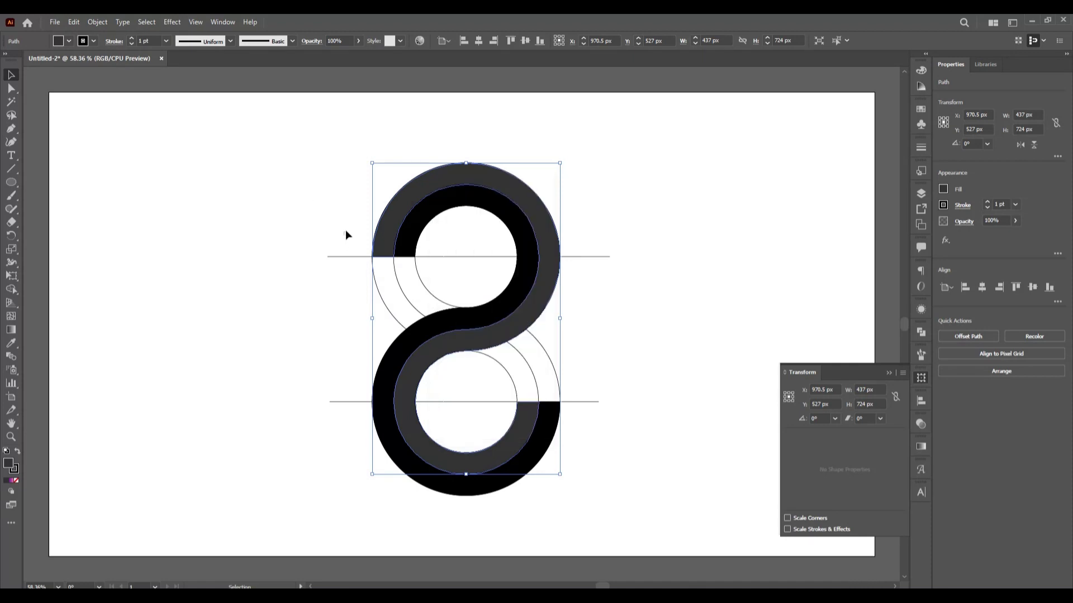
pyautogui.click(427, 226)
pyautogui.rightClick(424, 224)
pyautogui.click(455, 319)
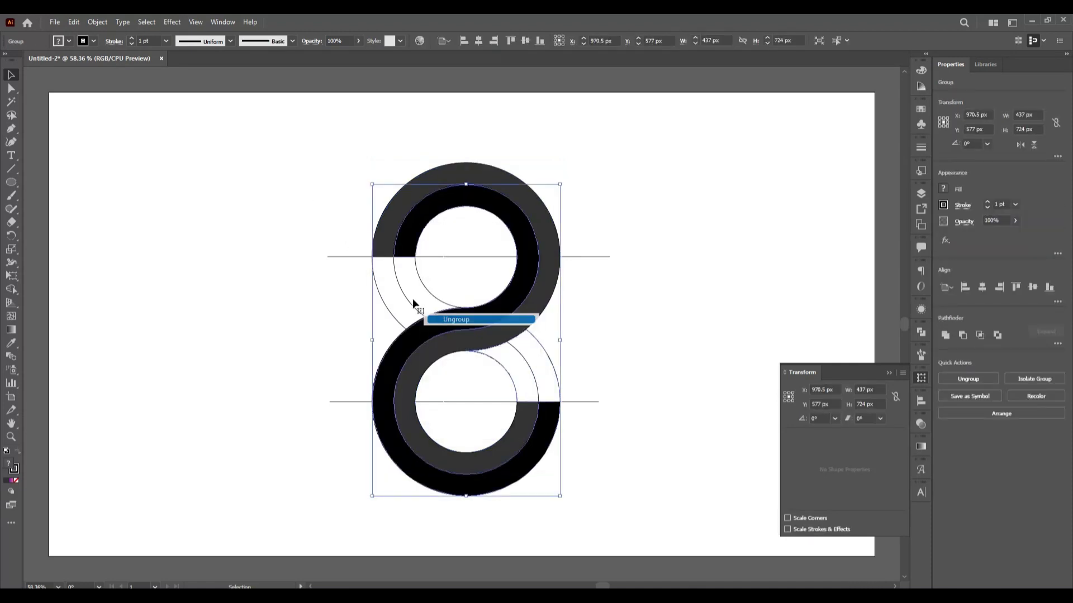
pyautogui.click(209, 220)
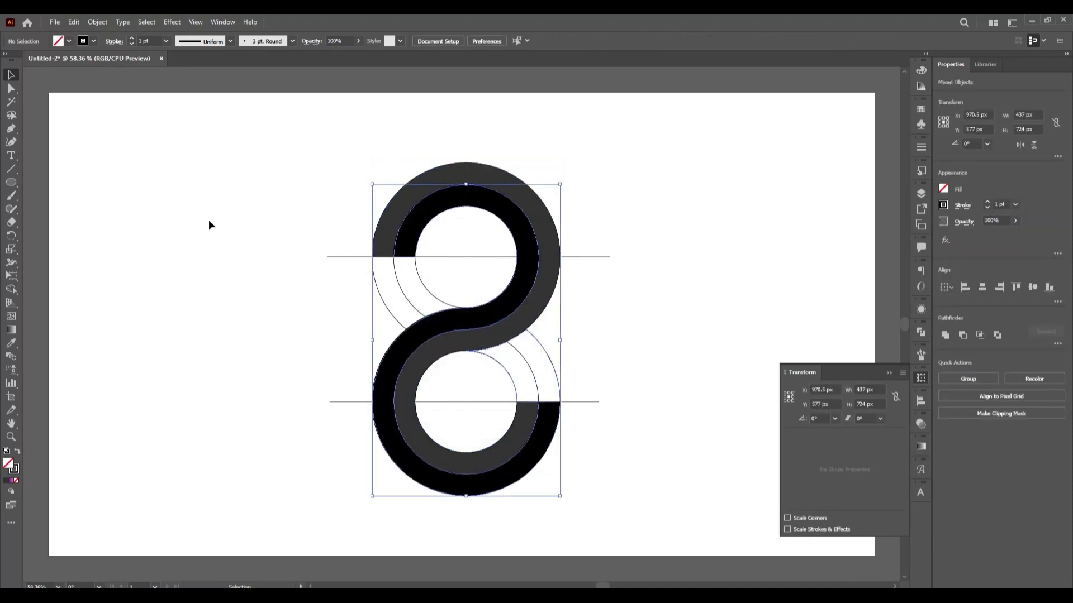
# Select both band paths of the S and move them to the artboard's left side
pyautogui.click(522, 439)
pyautogui.rightClick(522, 438)
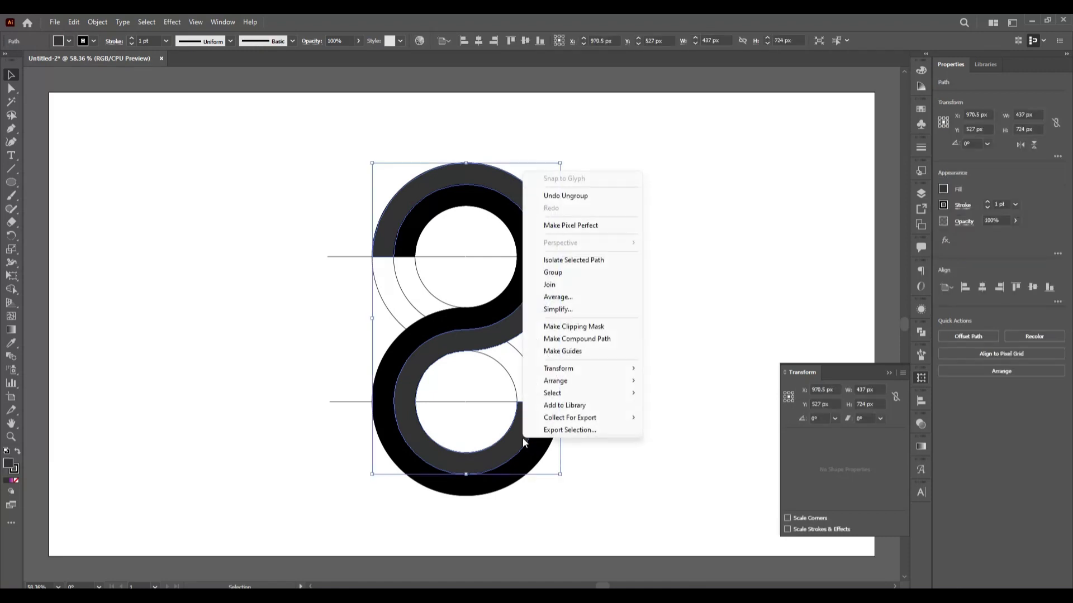
pyautogui.click(741, 219)
pyautogui.click(561, 255)
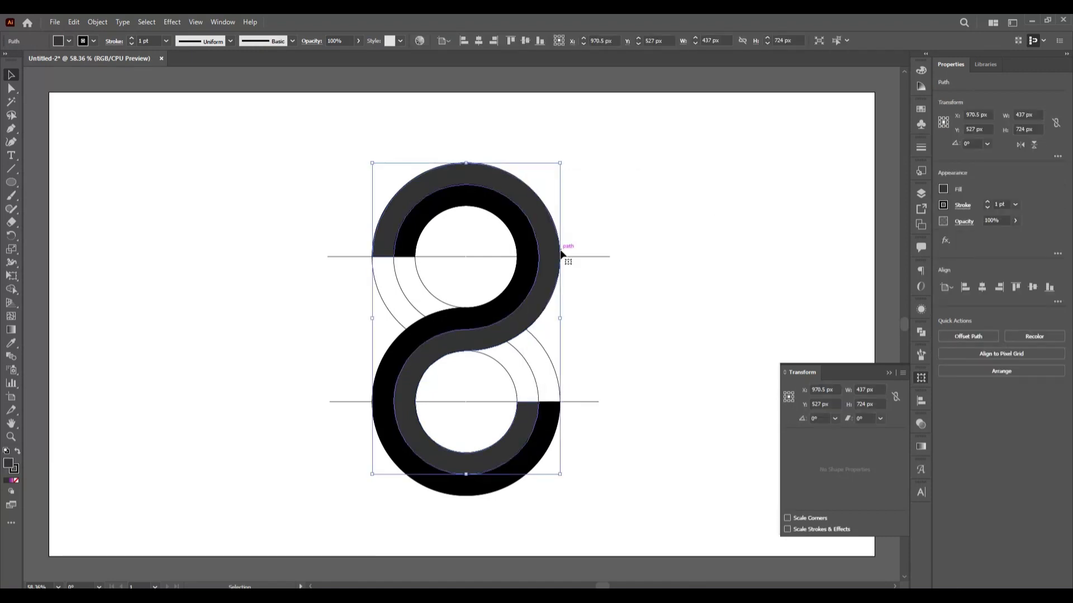
pyautogui.keyDown('shift'); pyautogui.click(522, 291); pyautogui.keyUp('shift')
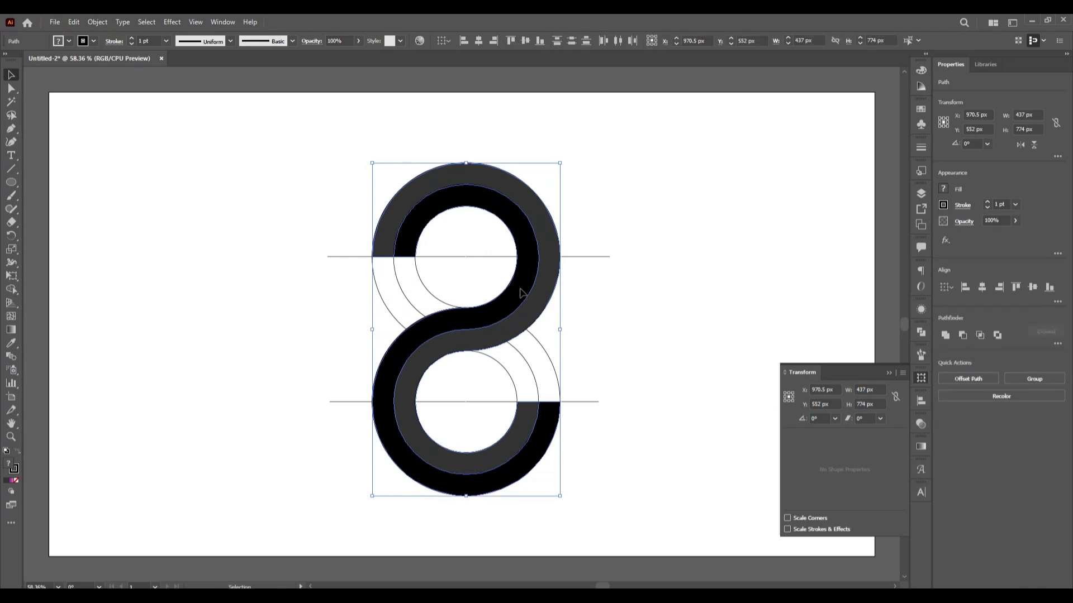
pyautogui.moveTo(519, 292); pyautogui.dragTo(220, 272)
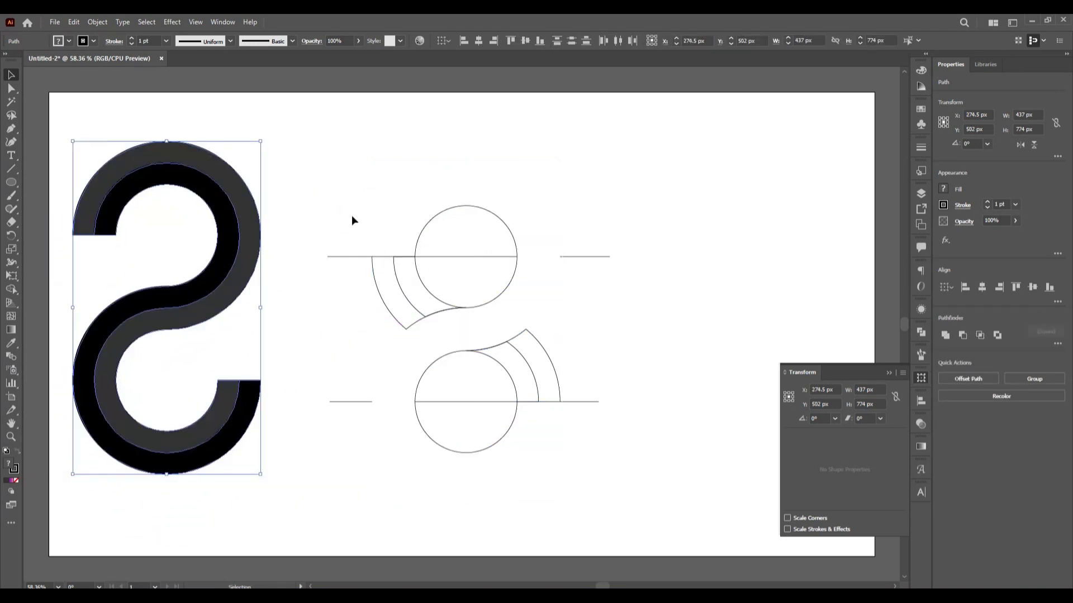
# Delete the construction circles and lines, recentre the S, and set its stroke to None
pyautogui.moveTo(334, 159); pyautogui.dragTo(627, 467)
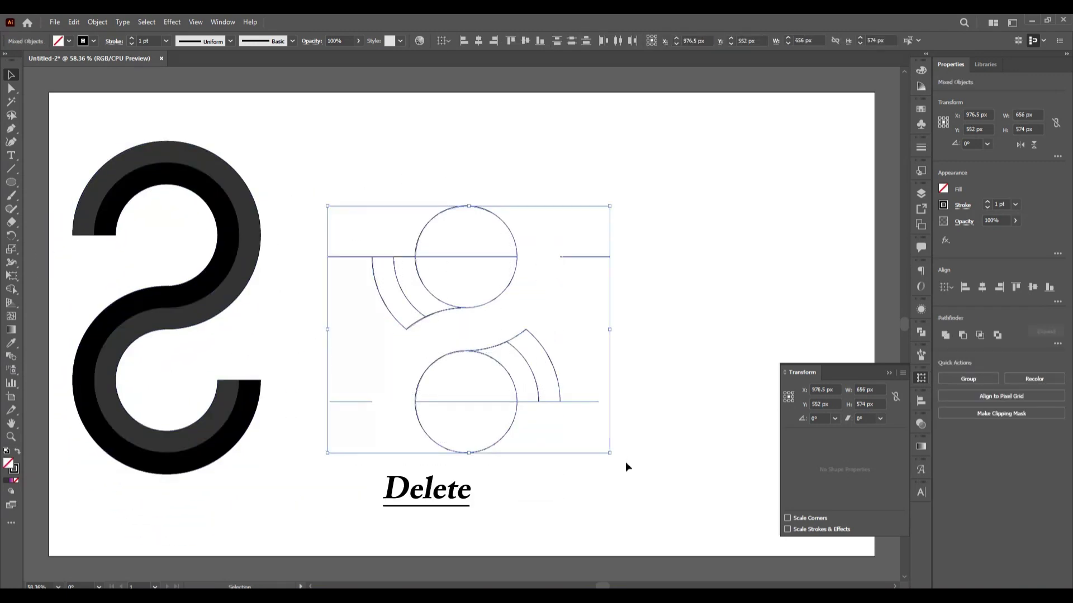
pyautogui.press('Delete')
pyautogui.moveTo(183, 215); pyautogui.dragTo(350, 384)
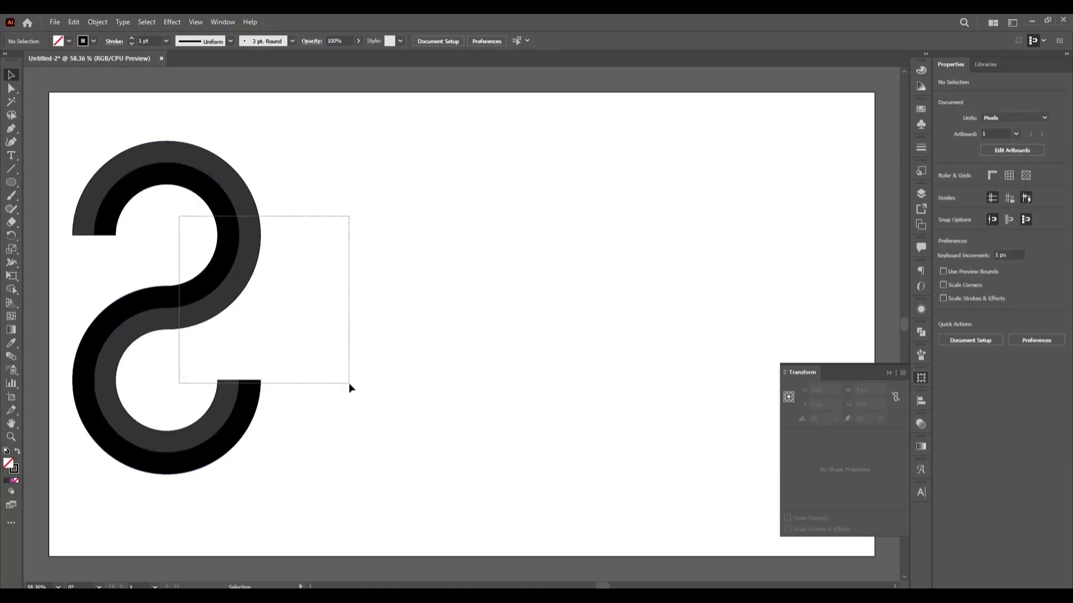
pyautogui.moveTo(194, 257)
pyautogui.mouseDown()
pyautogui.moveTo(492, 301)
pyautogui.moveTo(501, 290)
pyautogui.mouseUp()
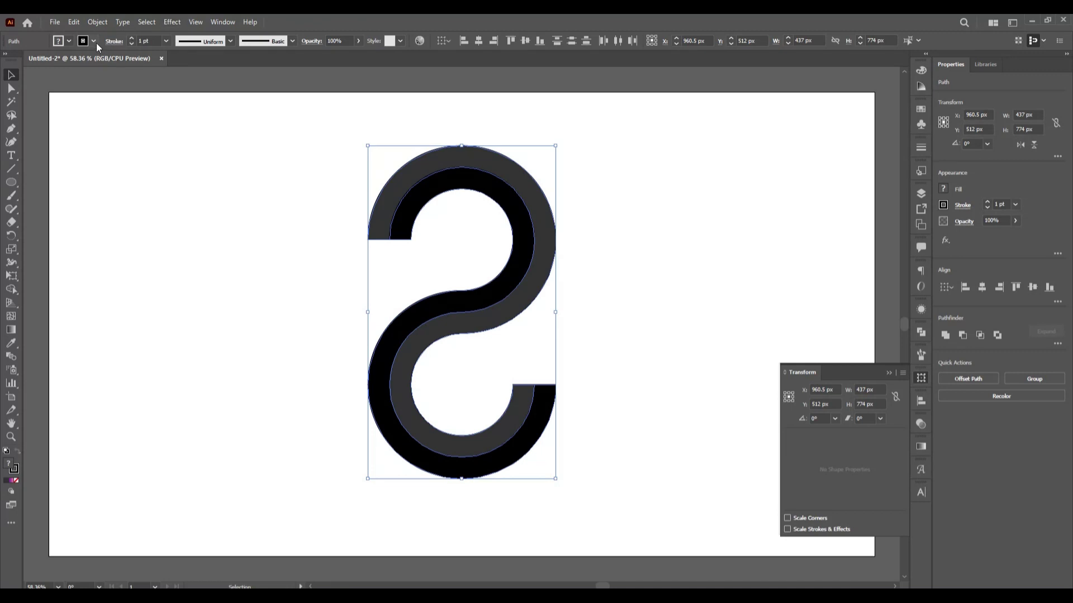
pyautogui.click(94, 40)
pyautogui.click(6, 63)
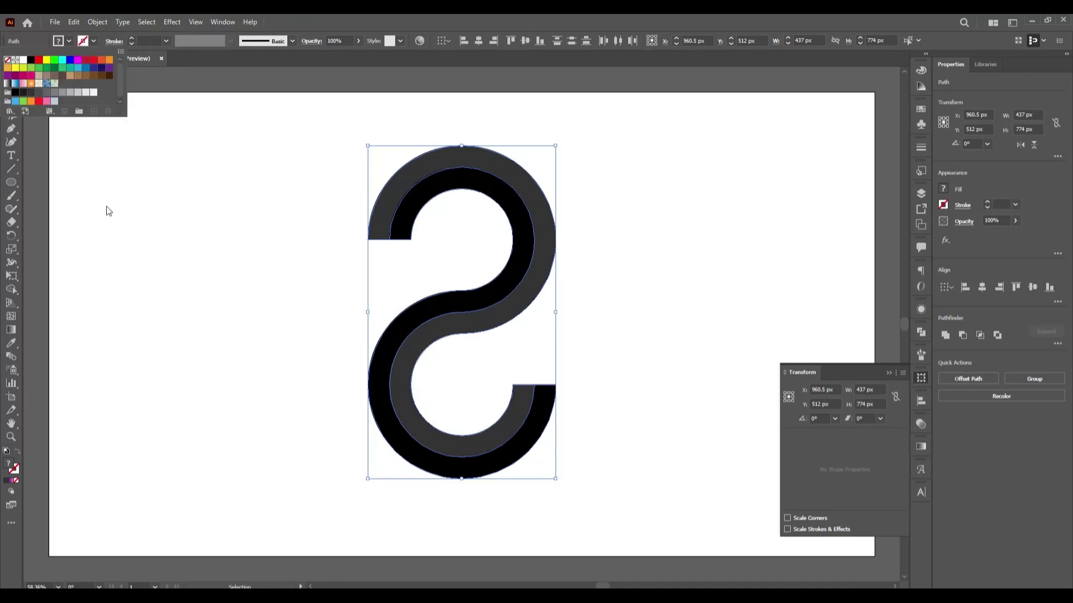
# Inspect both S bands' context menus, select the 437 × 724 px black band, and close the Transform panel
pyautogui.click(238, 344)
pyautogui.rightClick(385, 383)
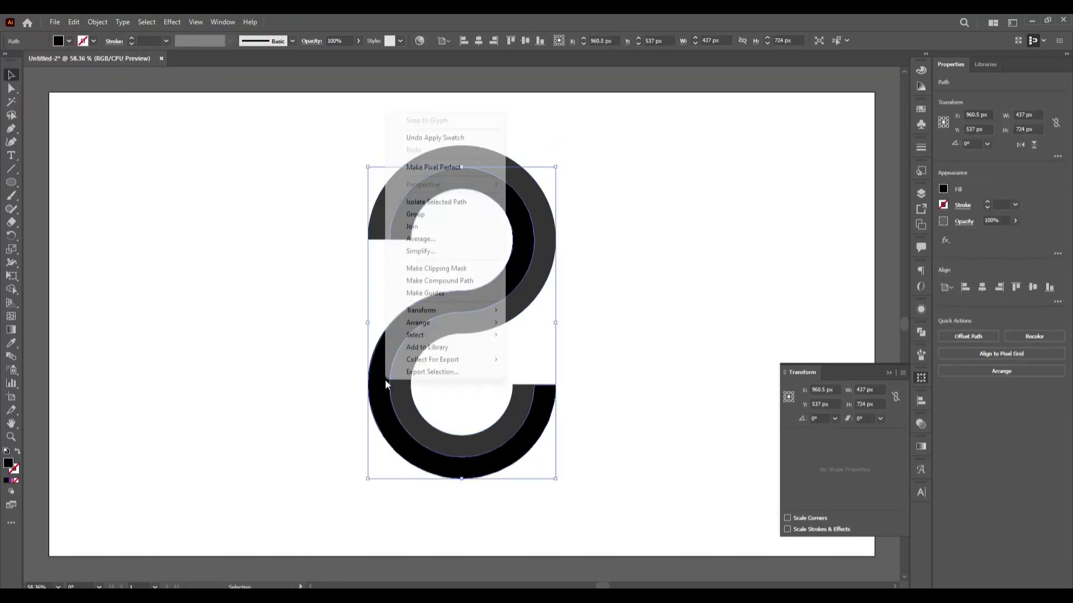
pyautogui.click(263, 304)
pyautogui.click(494, 307)
pyautogui.rightClick(494, 307)
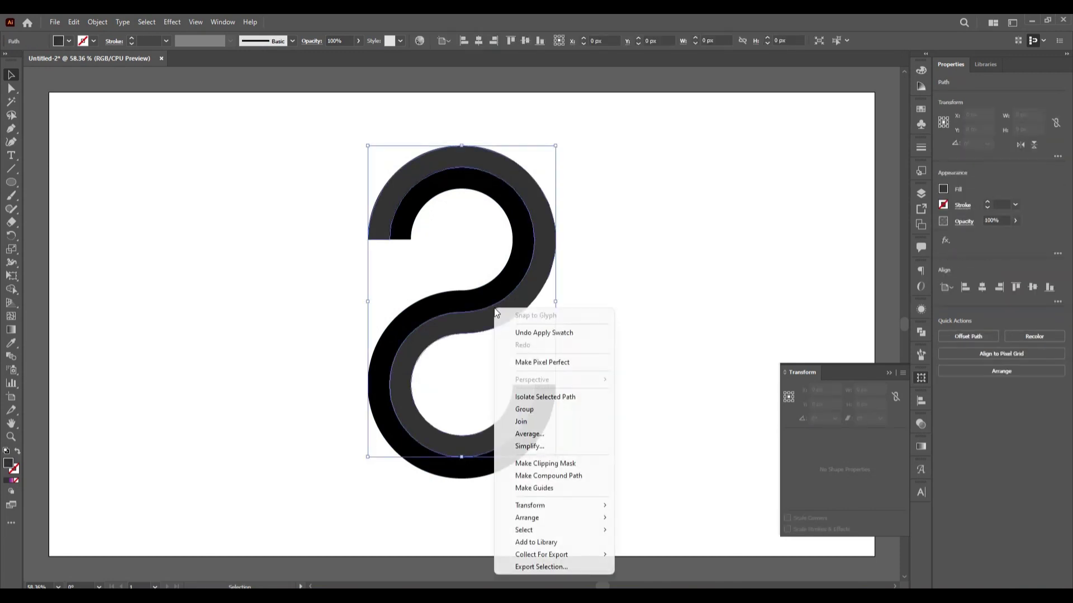
pyautogui.click(675, 321)
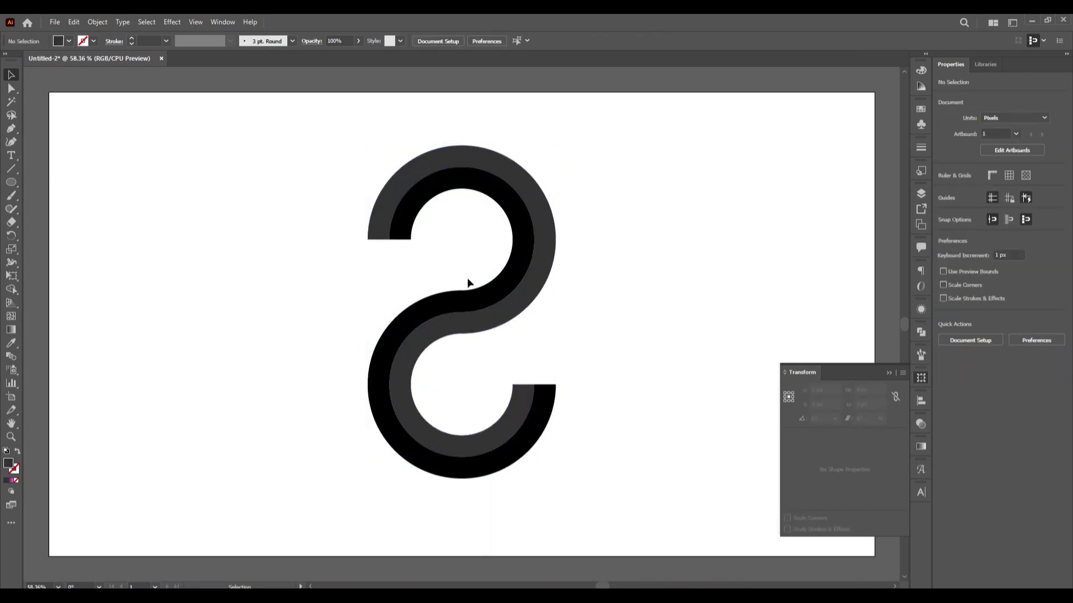
pyautogui.click(482, 295)
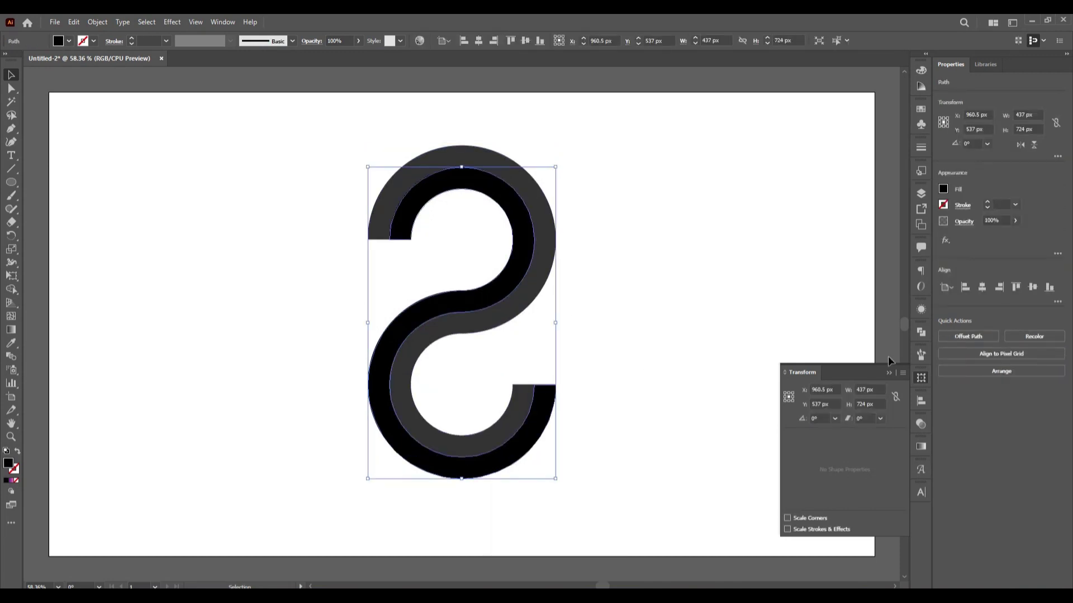
pyautogui.click(889, 373)
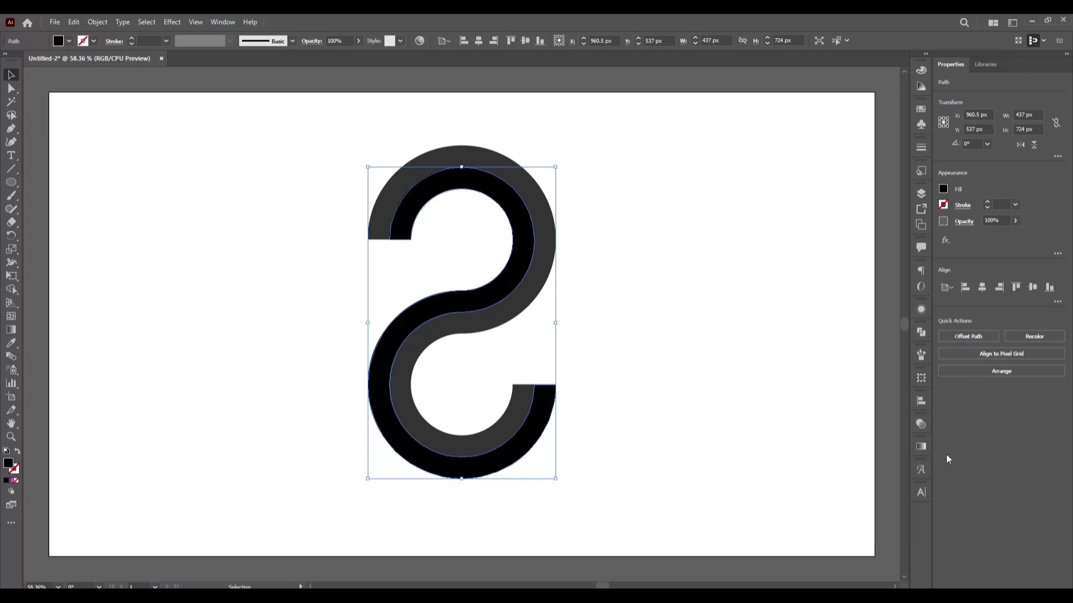
# Fill the black band with the purple-pink gradient
pyautogui.click(921, 447)
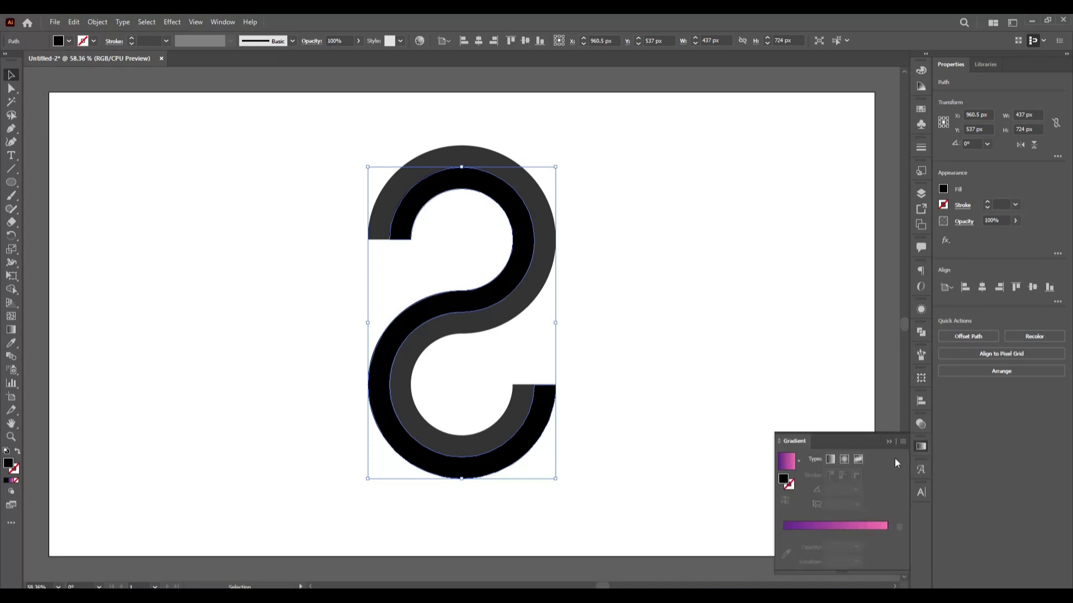
pyautogui.click(849, 524)
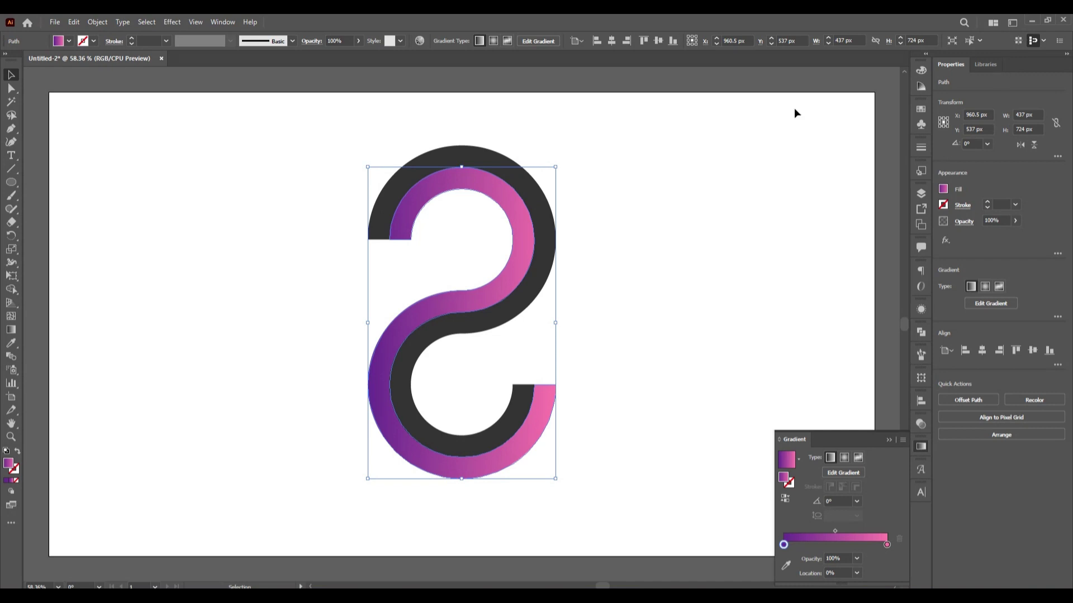
pyautogui.click(646, 387)
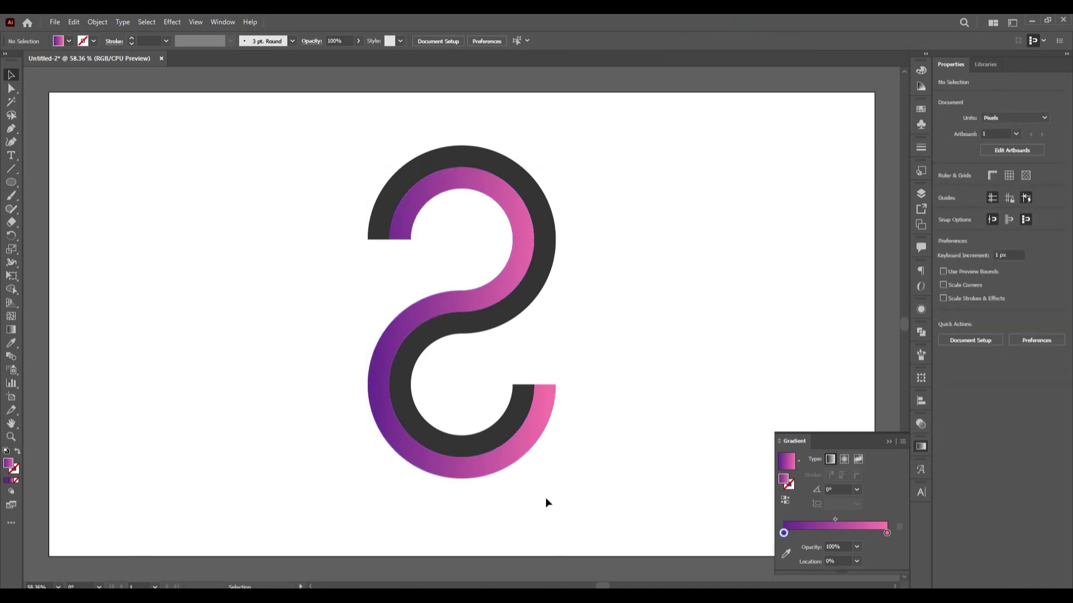
# Give the dark inner band the purple-pink gradient, reversed so pink starts on the left
pyautogui.click(526, 313)
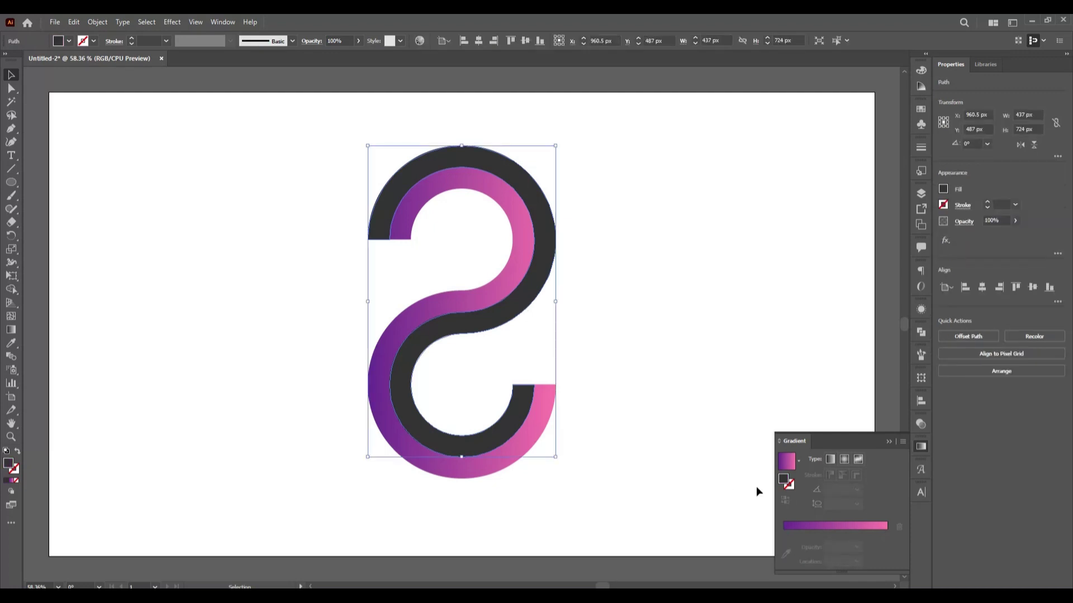
pyautogui.click(806, 531)
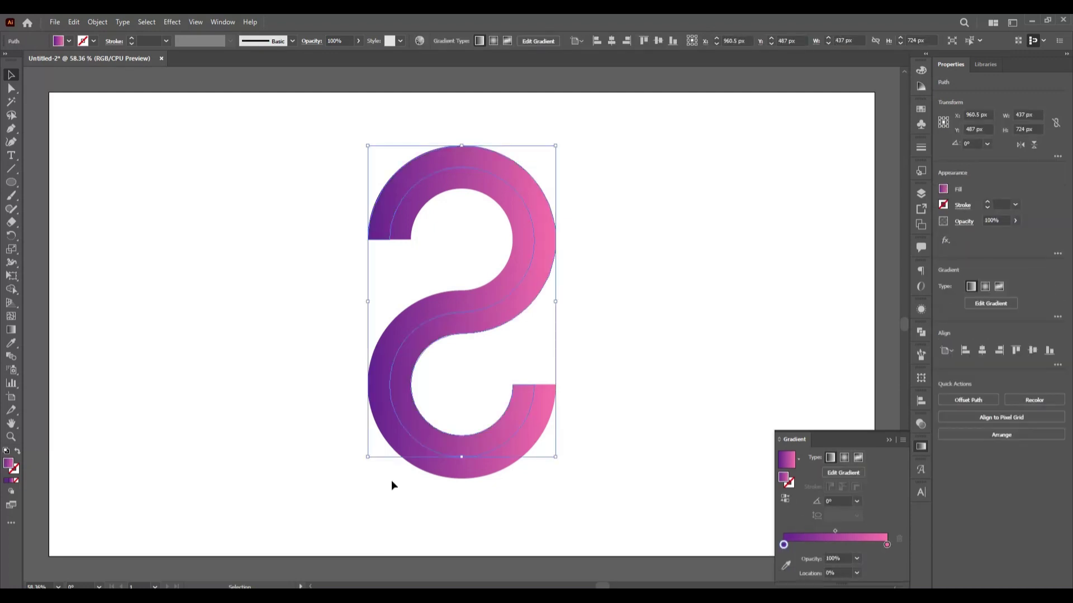
pyautogui.click(788, 500)
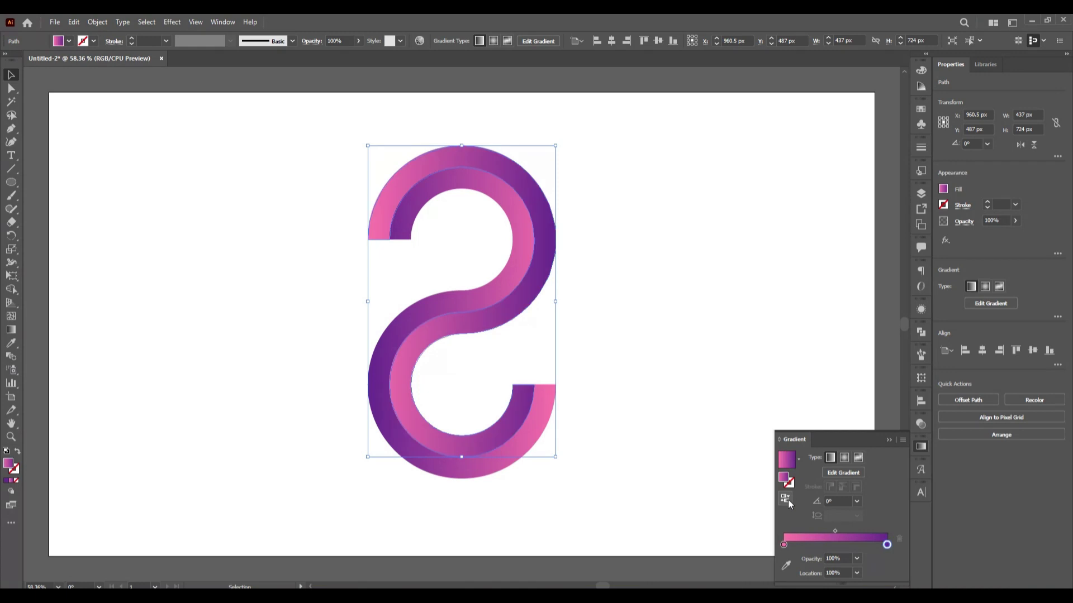
pyautogui.click(675, 336)
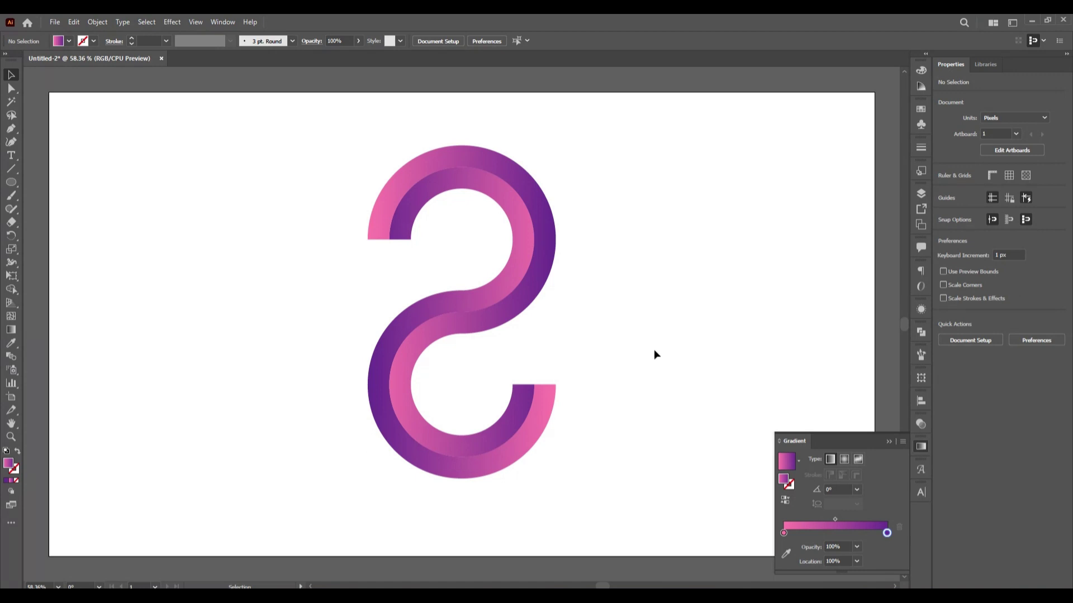
# Open the colour settings of the right and left gradient stops, then dismiss them unchanged
pyautogui.doubleClick(887, 534)
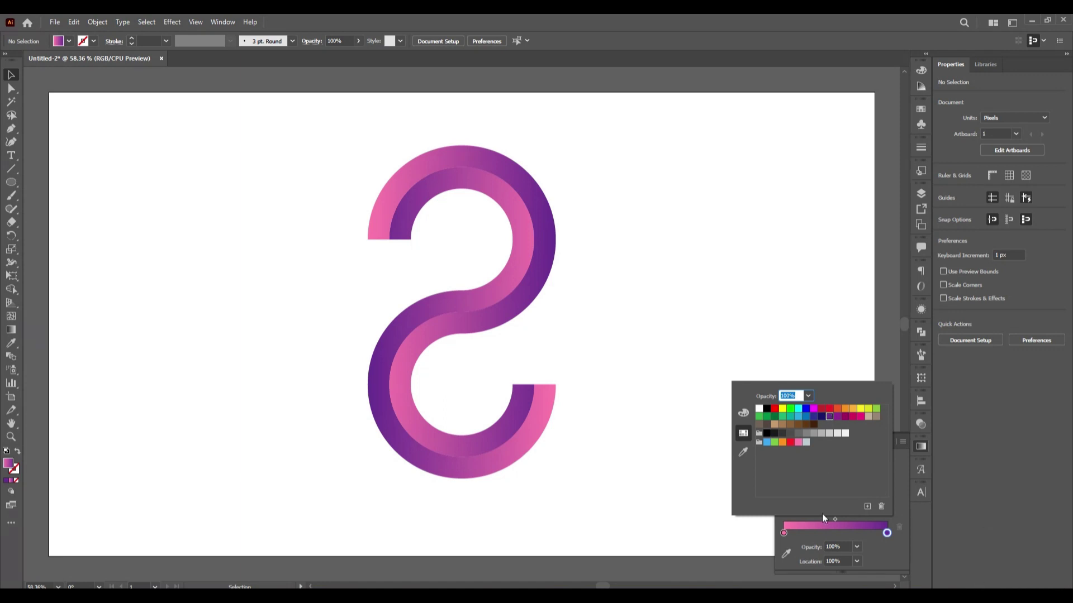
pyautogui.click(783, 534)
pyautogui.doubleClick(783, 534)
pyautogui.click(651, 518)
# Redraw the inner band's gradient horizontally so it extends past both sides of the S
pyautogui.click(468, 450)
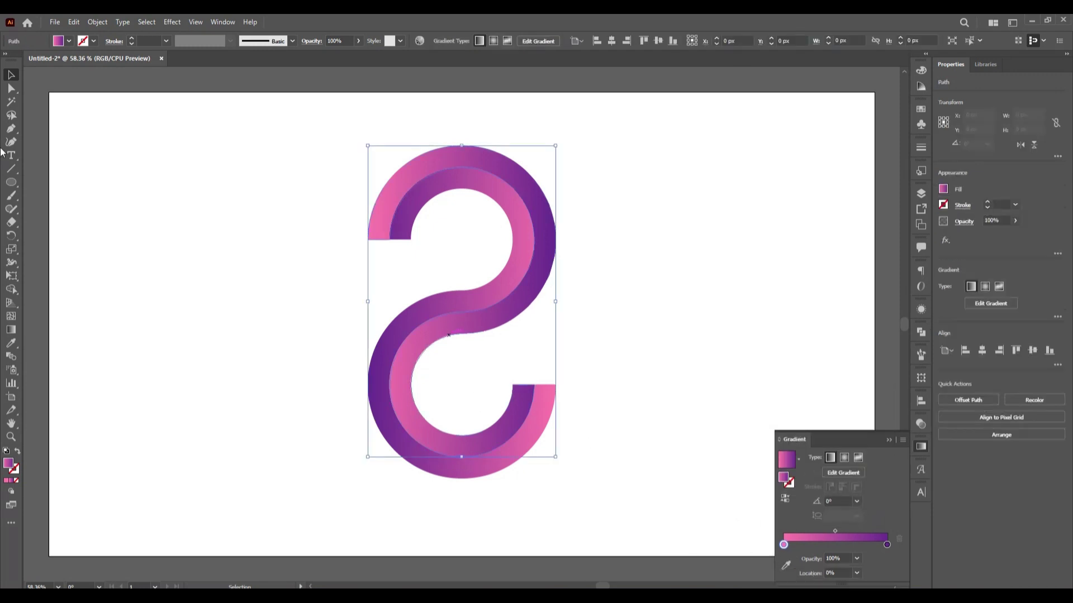
pyautogui.click(11, 330)
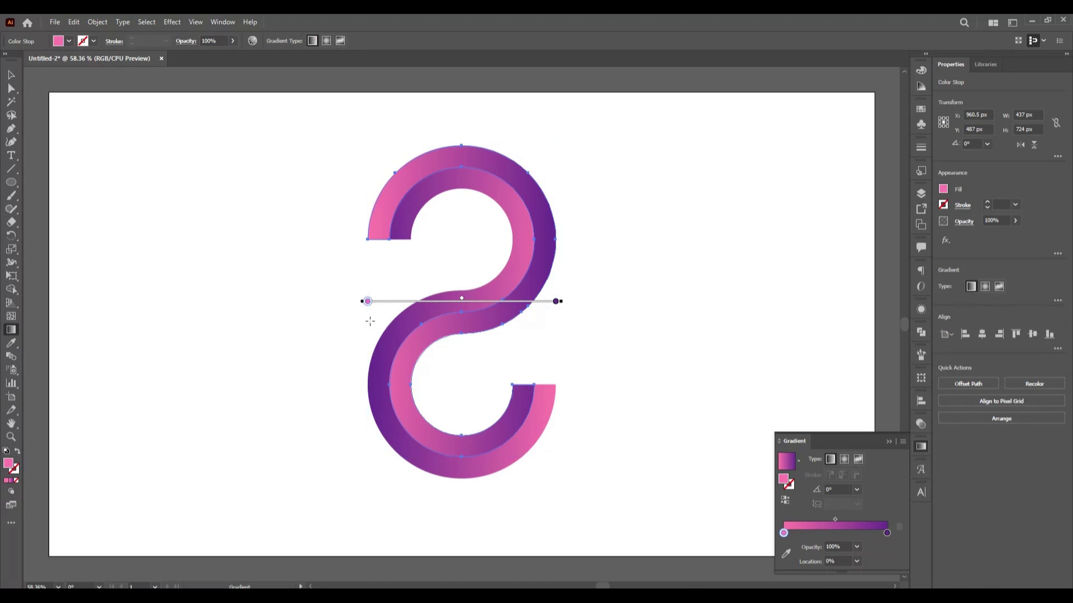
pyautogui.moveTo(370, 320); pyautogui.dragTo(553, 302)
pyautogui.moveTo(358, 319); pyautogui.dragTo(609, 330)
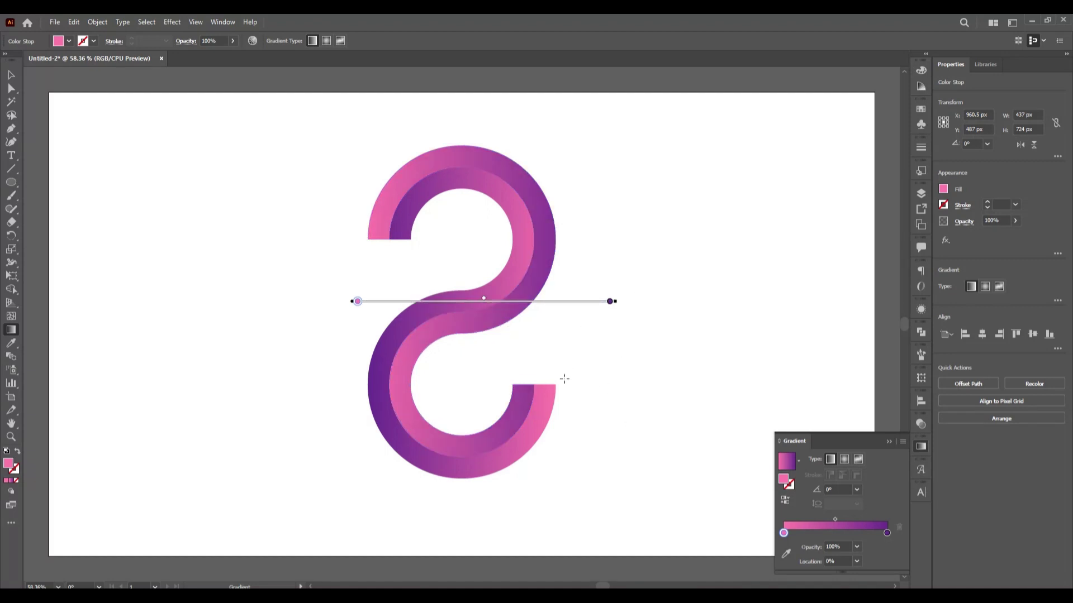
pyautogui.press('v')
pyautogui.click(325, 370)
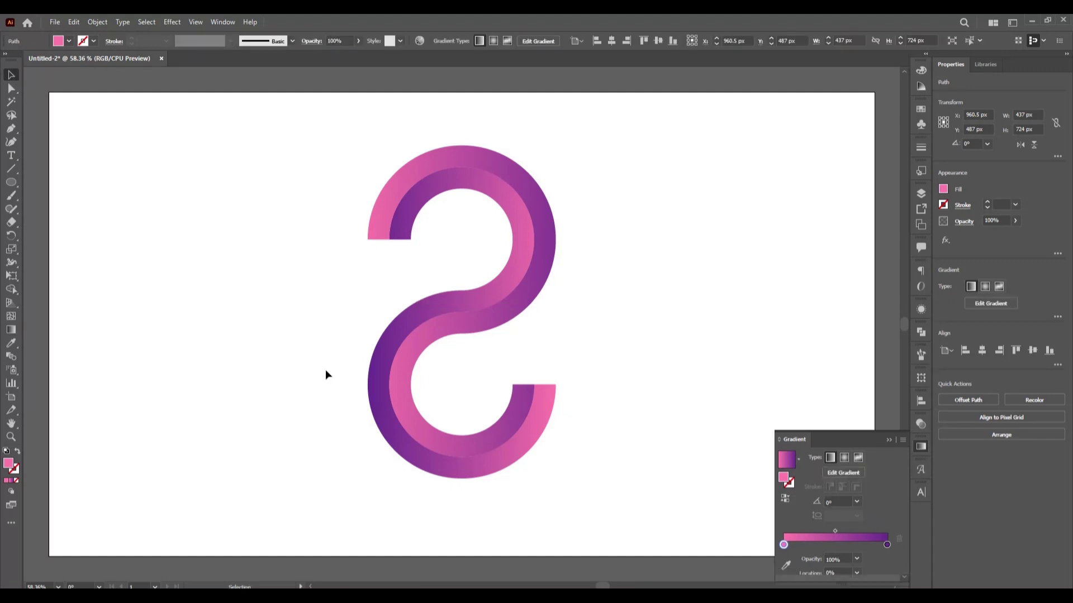
# Shift the outer band's gradient slightly left across the S with the Gradient tool
pyautogui.click(385, 398)
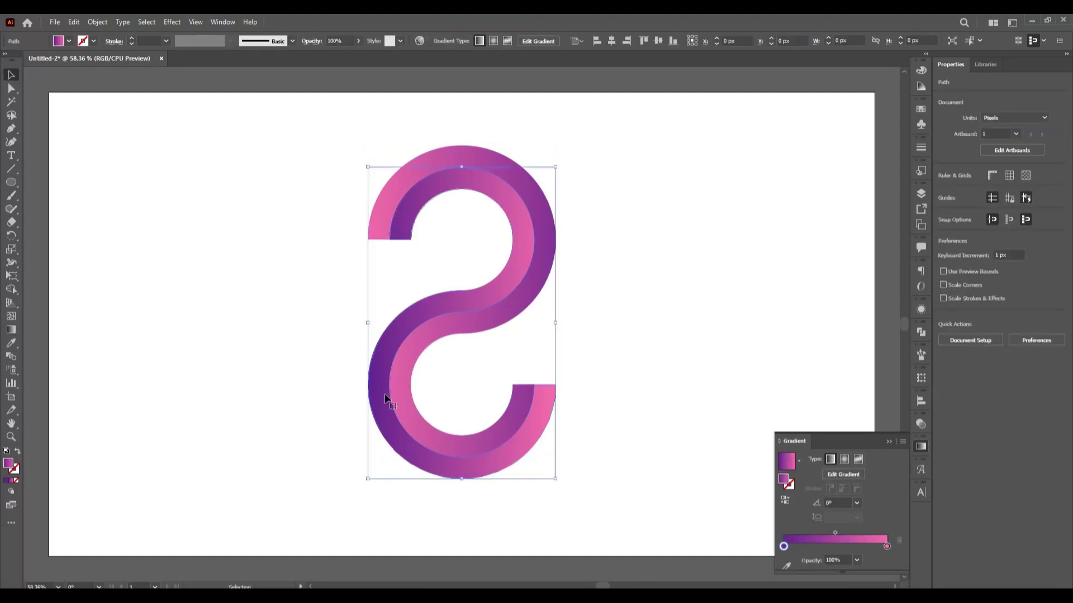
pyautogui.click(18, 332)
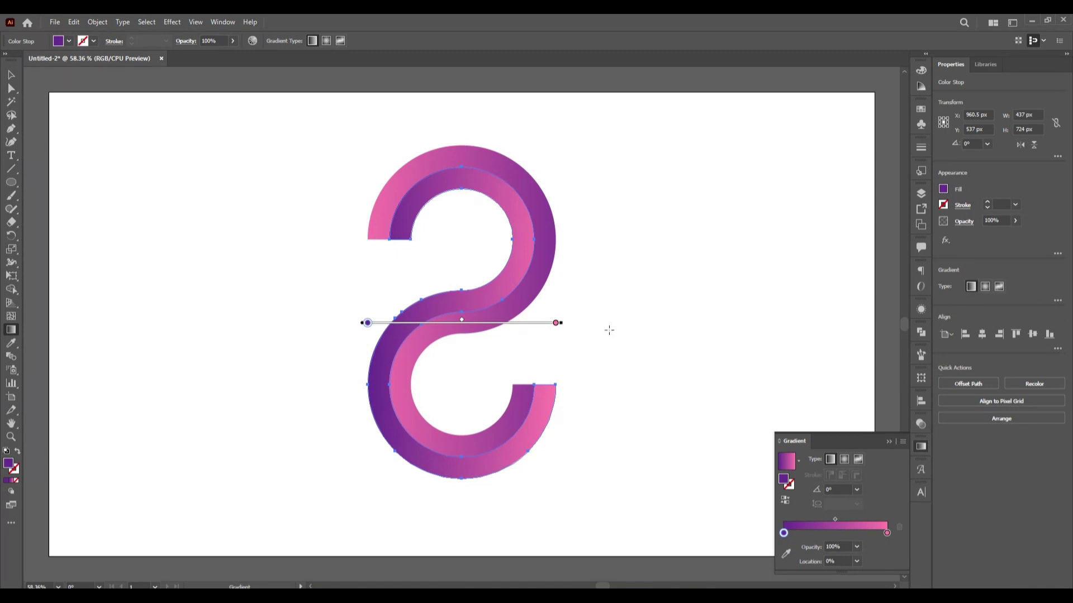
pyautogui.moveTo(562, 330); pyautogui.dragTo(535, 332)
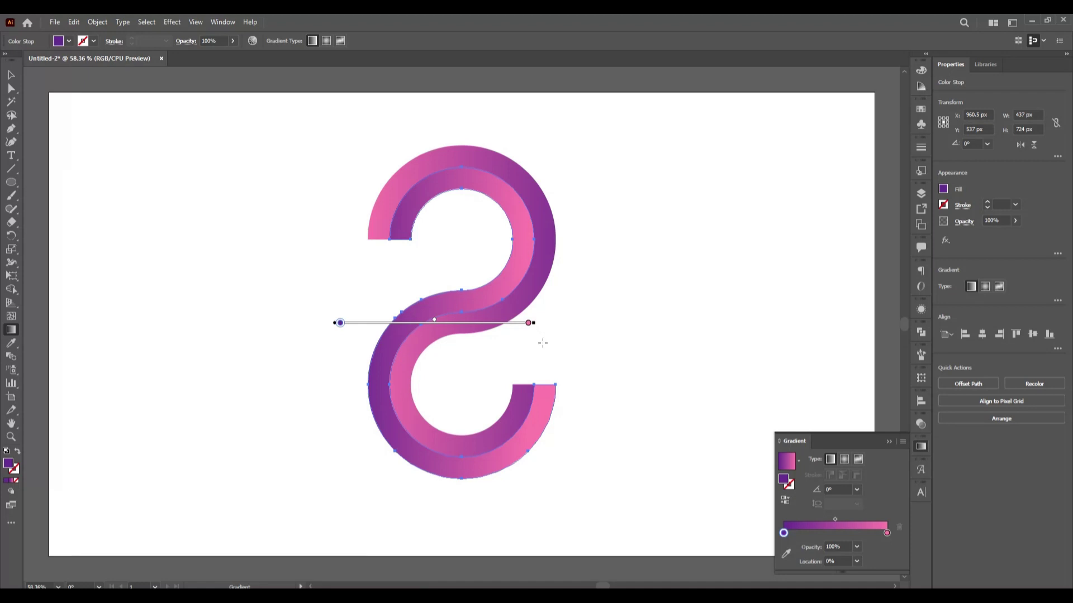
pyautogui.moveTo(491, 326); pyautogui.dragTo(501, 328)
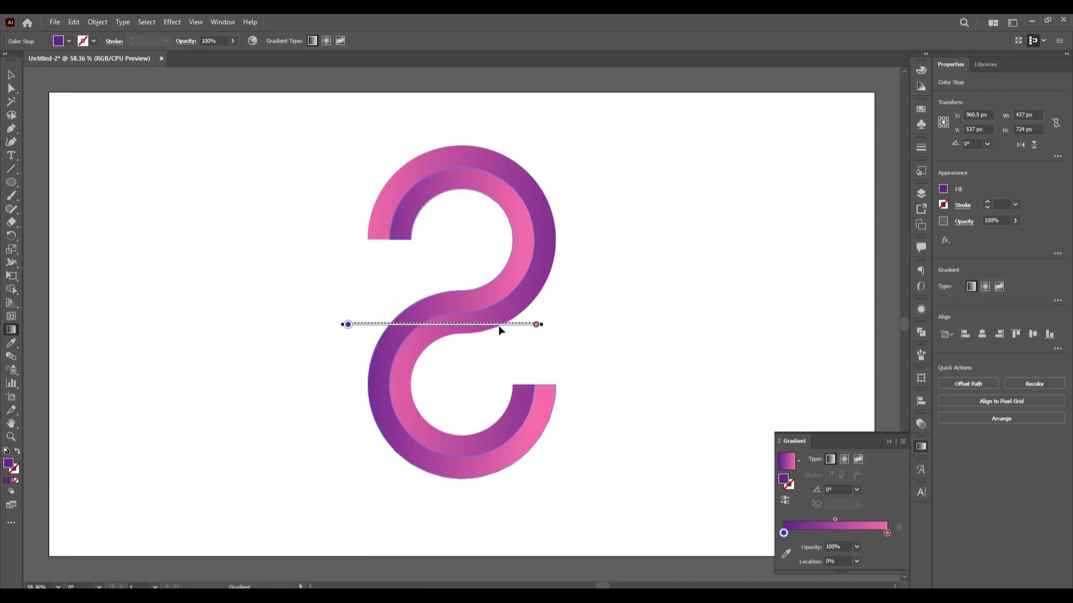
pyautogui.click(12, 75)
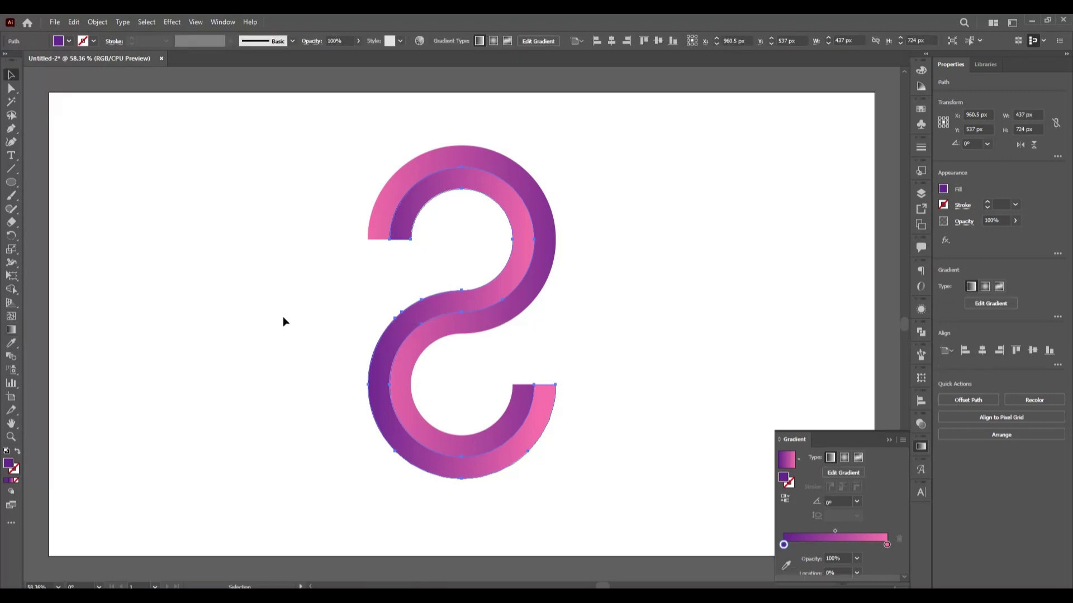
pyautogui.click(283, 316)
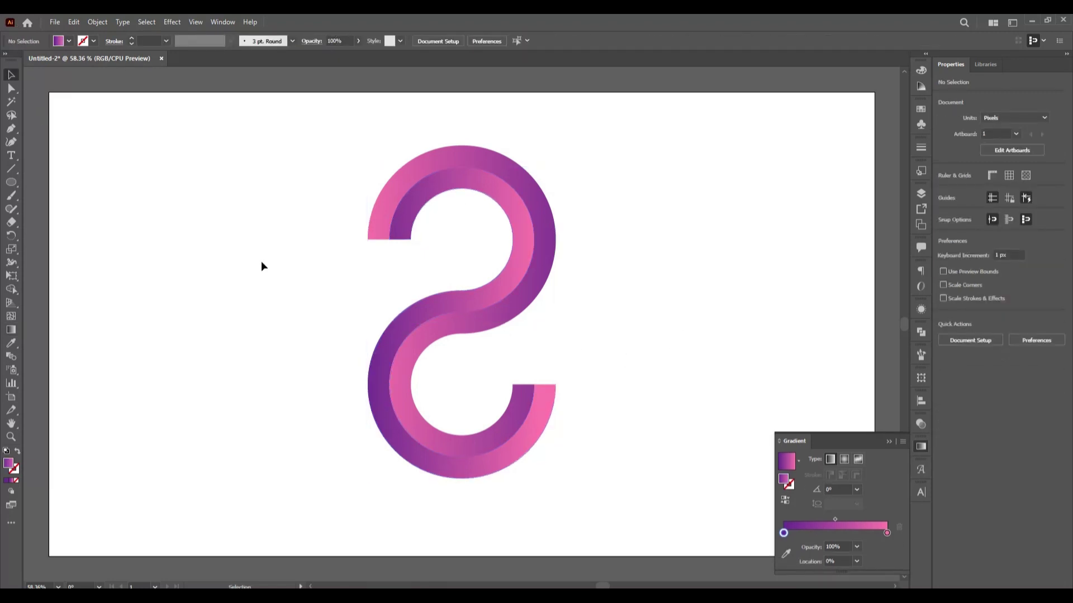
# Scale the whole S down to about 301 × 533 px
pyautogui.moveTo(304, 320); pyautogui.dragTo(551, 452)
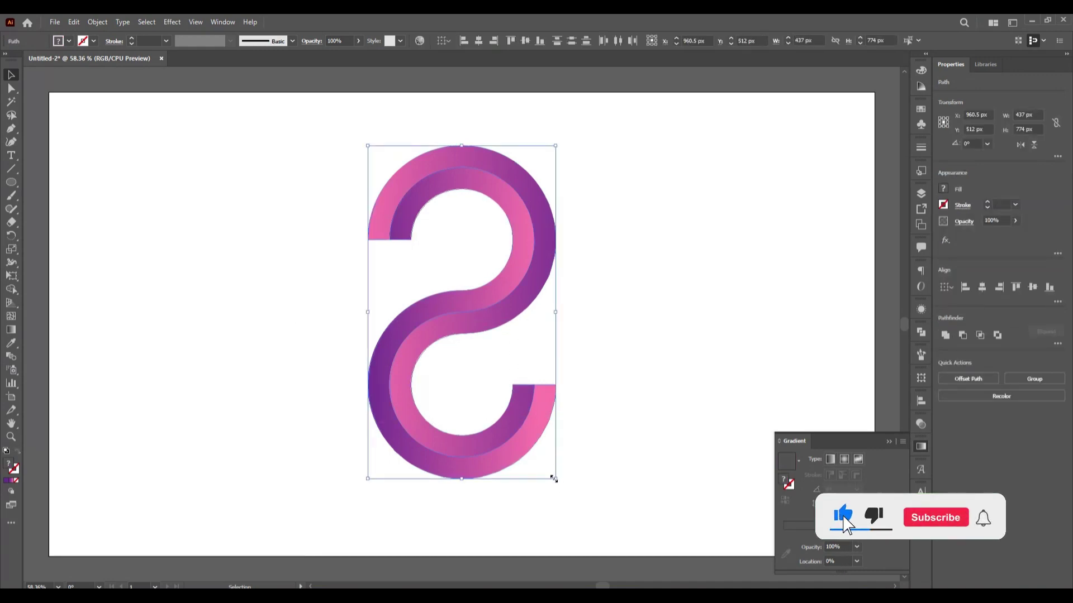
pyautogui.moveTo(554, 479); pyautogui.dragTo(522, 471)
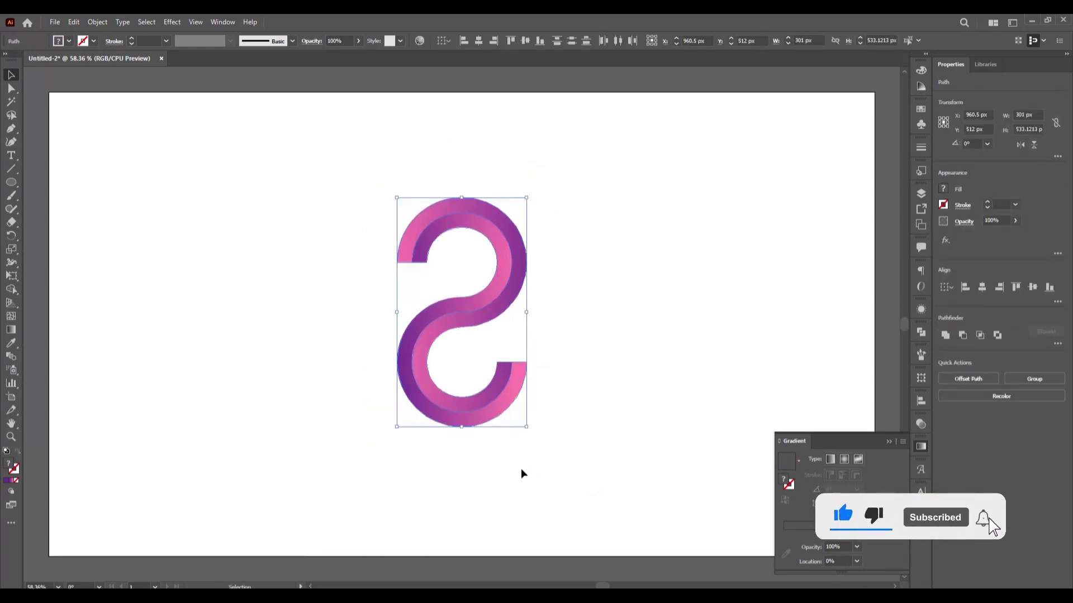
pyautogui.click(582, 399)
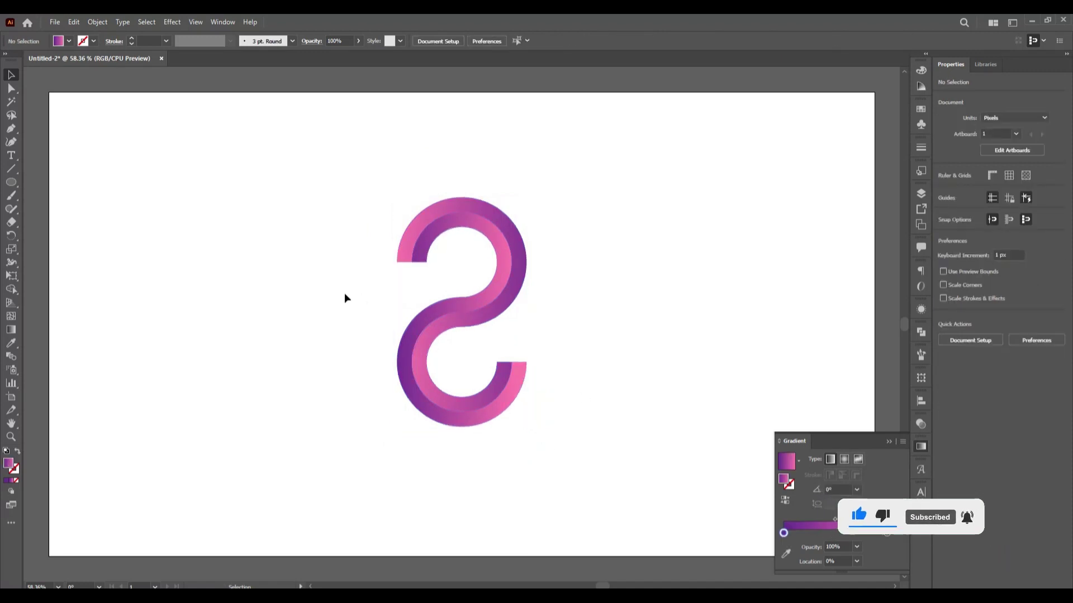
# Group both bands of the S together
pyautogui.moveTo(331, 280); pyautogui.dragTo(570, 450)
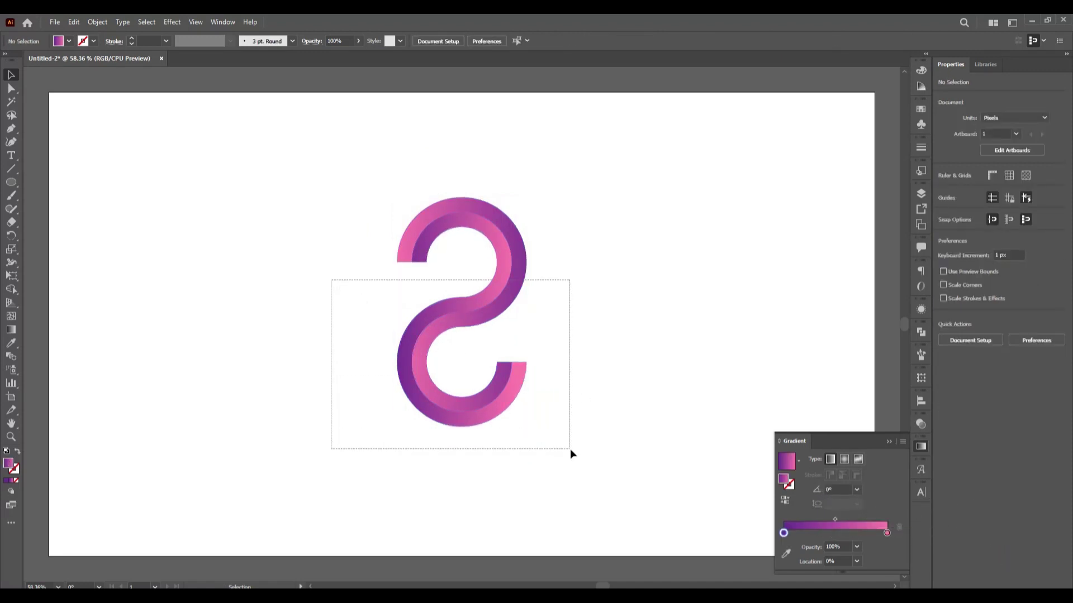
pyautogui.click(97, 22)
pyautogui.click(151, 77)
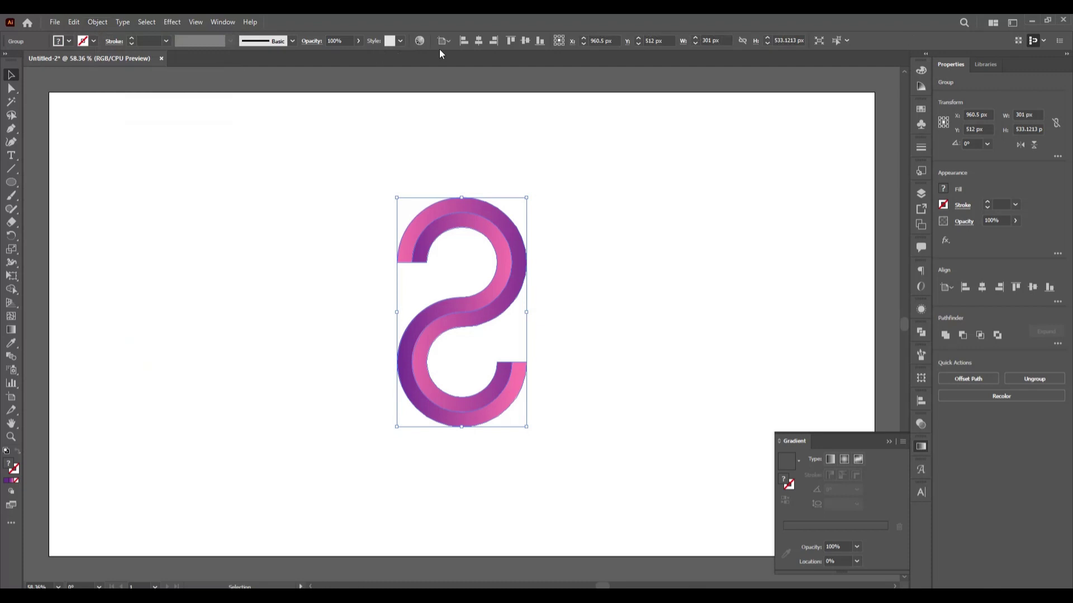
# Centre the logo group horizontally and vertically on the artboard
pyautogui.click(466, 43)
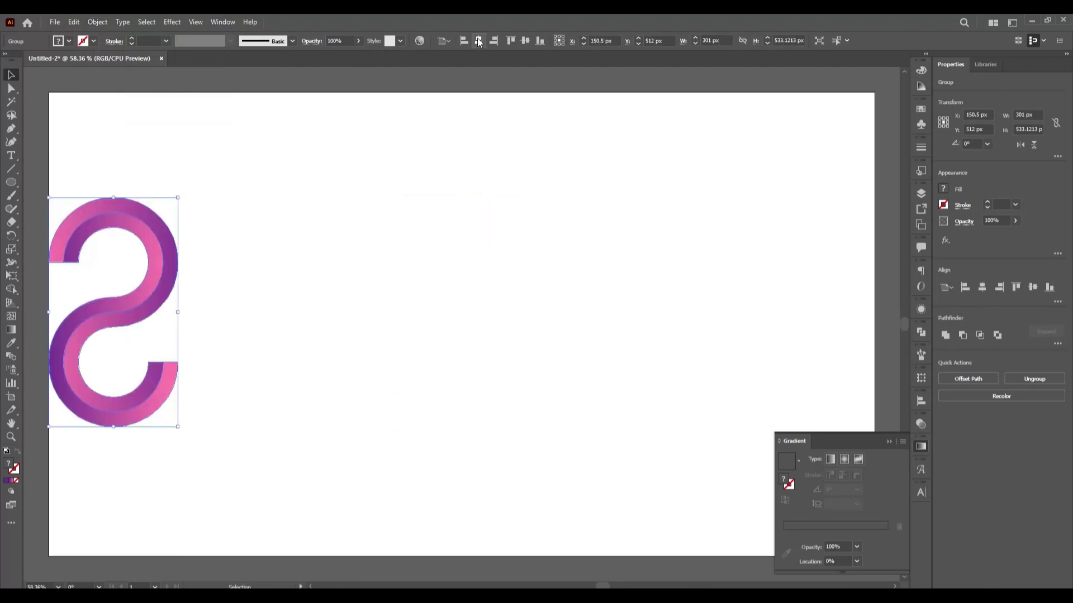
pyautogui.click(479, 42)
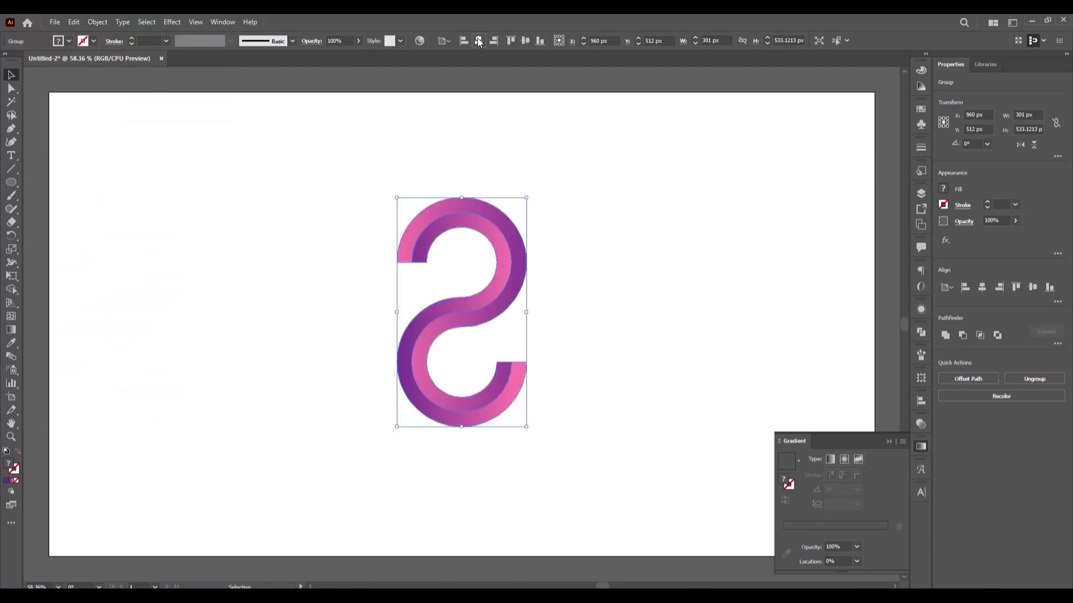
pyautogui.click(525, 41)
pyautogui.click(544, 267)
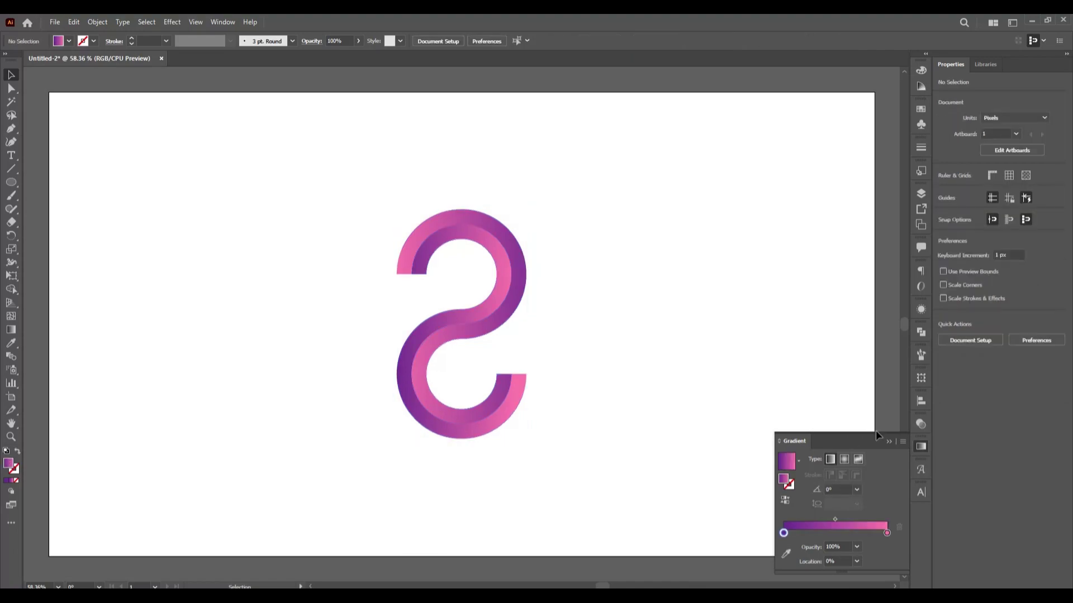